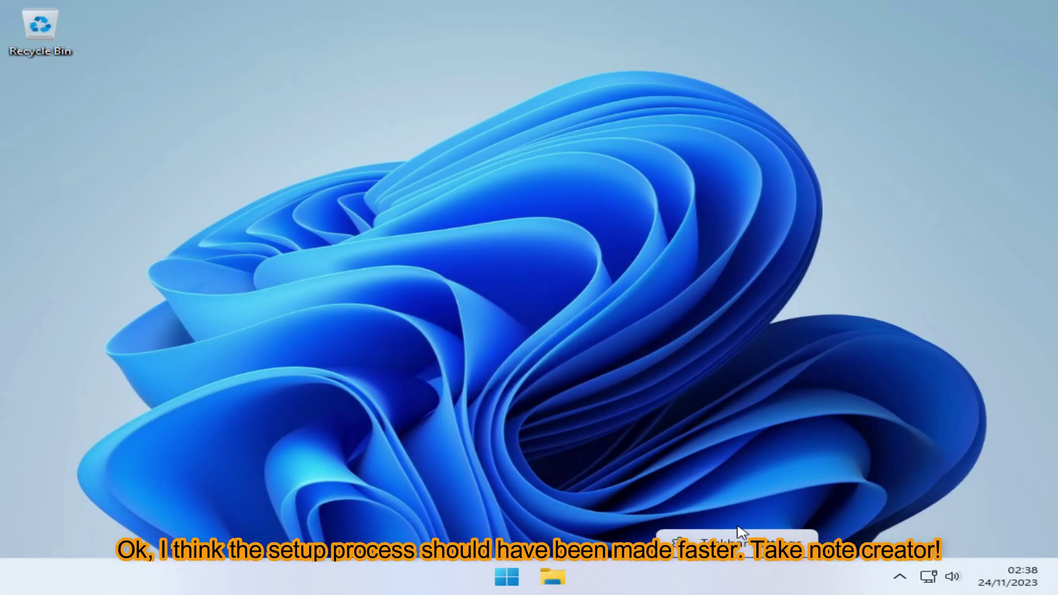
Examine the CPU and memory performance and the list of running processes in Task Manager
left_click_drag(760, 415, 529, 430)
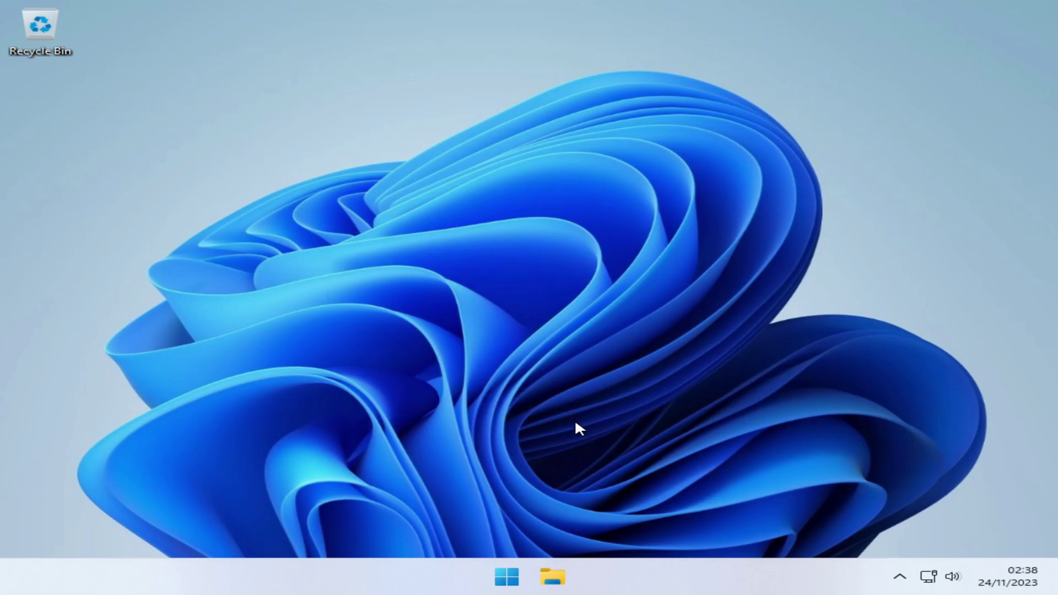
key("ctrl+shift+Escape")
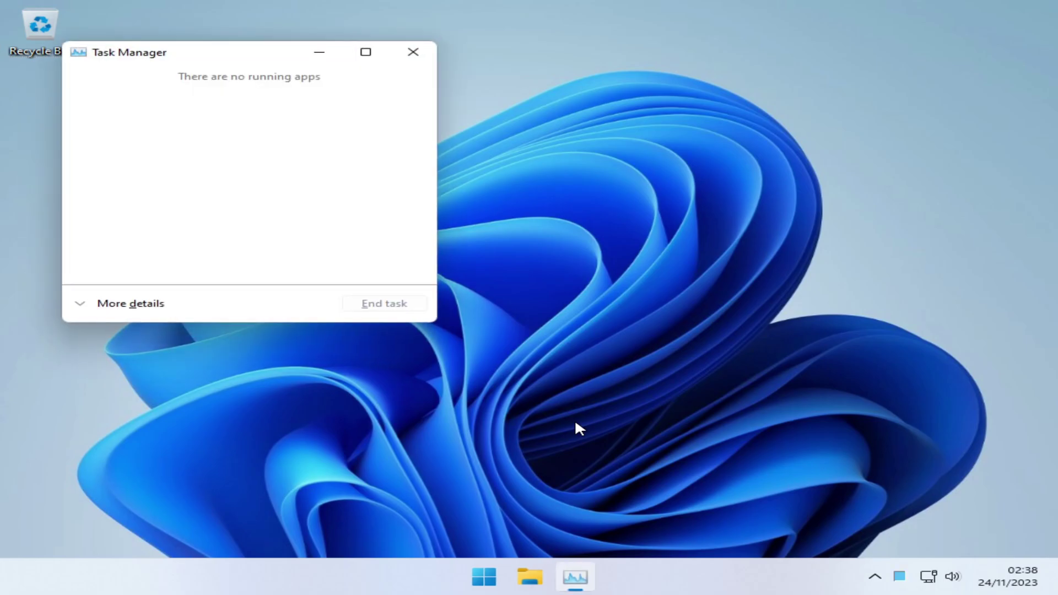
left_click(159, 307)
left_click(170, 92)
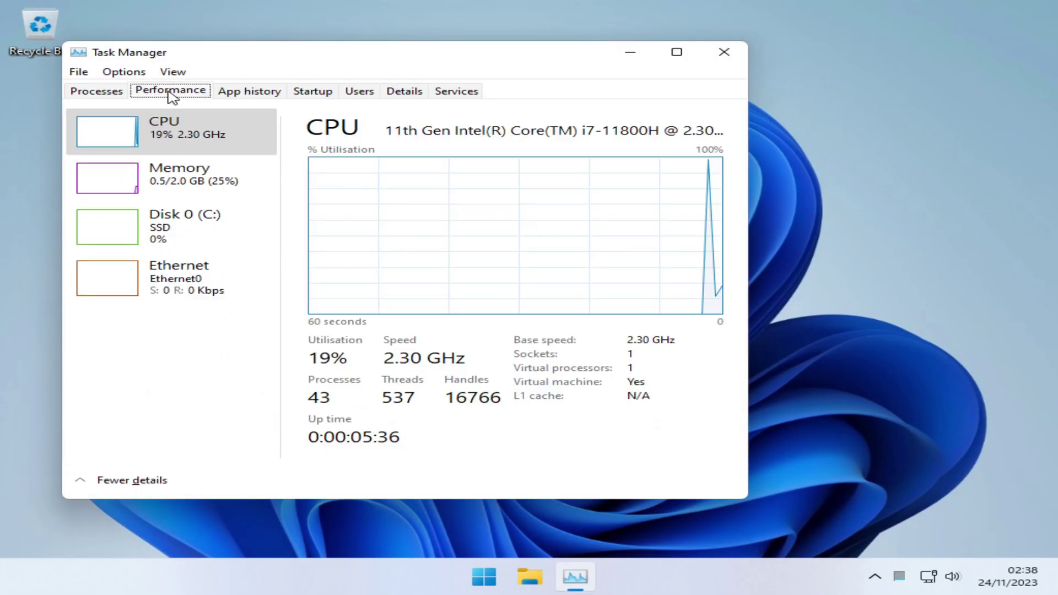
left_click(207, 178)
left_click(165, 131)
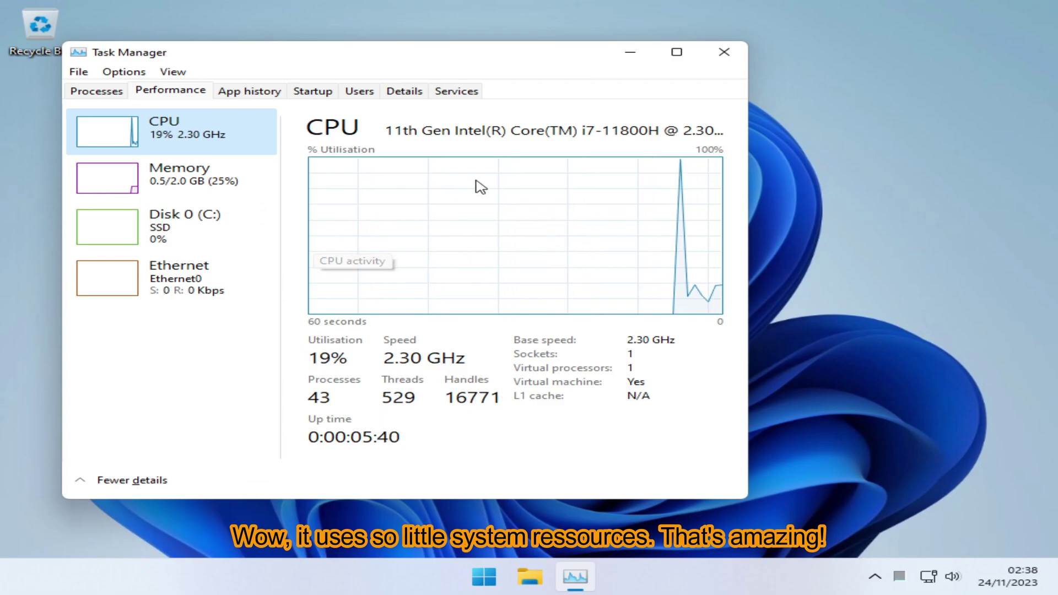
left_click(243, 194)
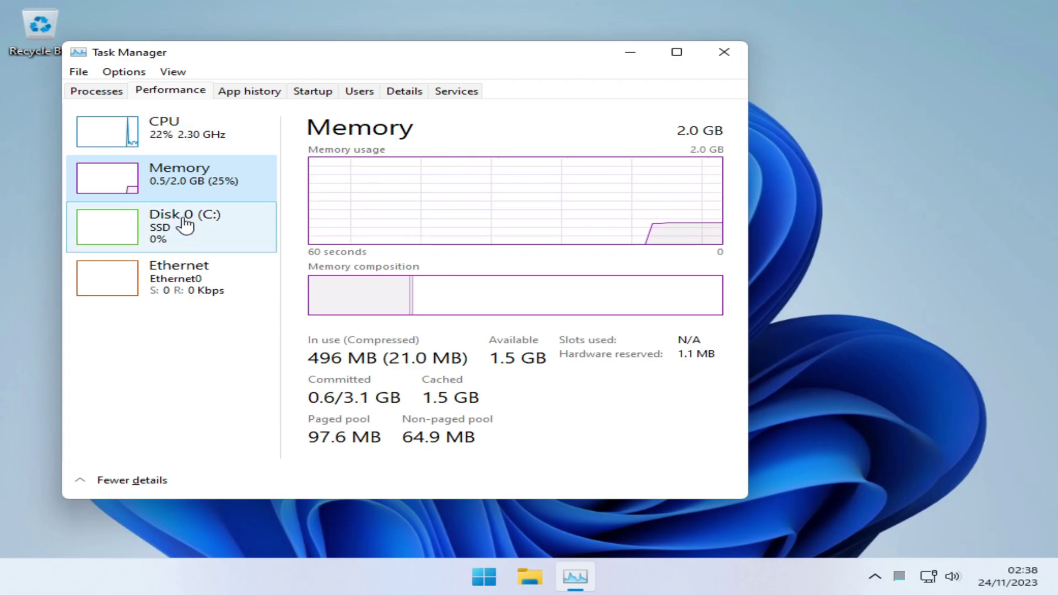
left_click(97, 91)
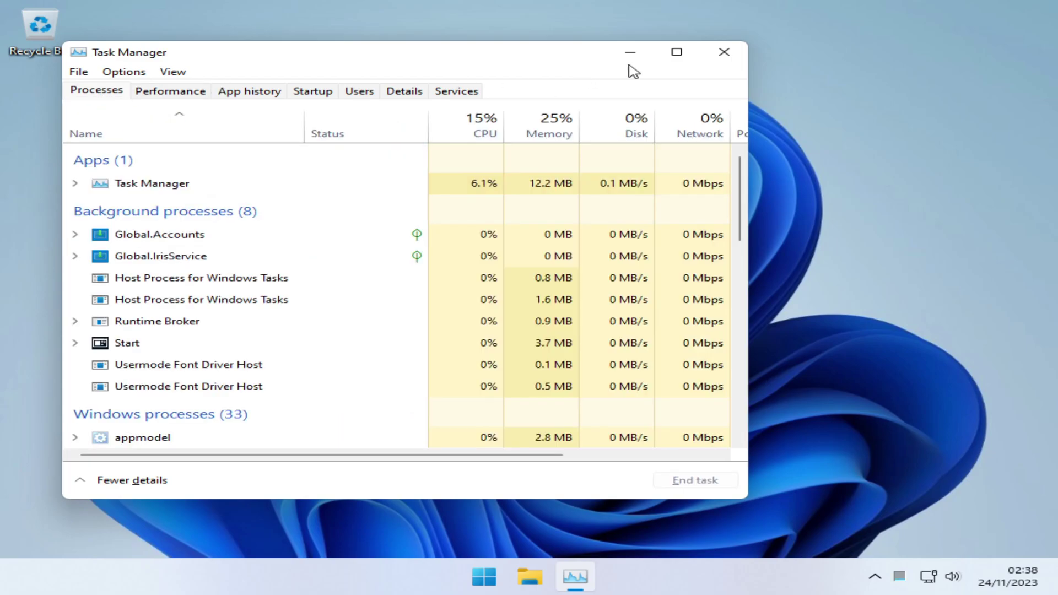
left_click(630, 53)
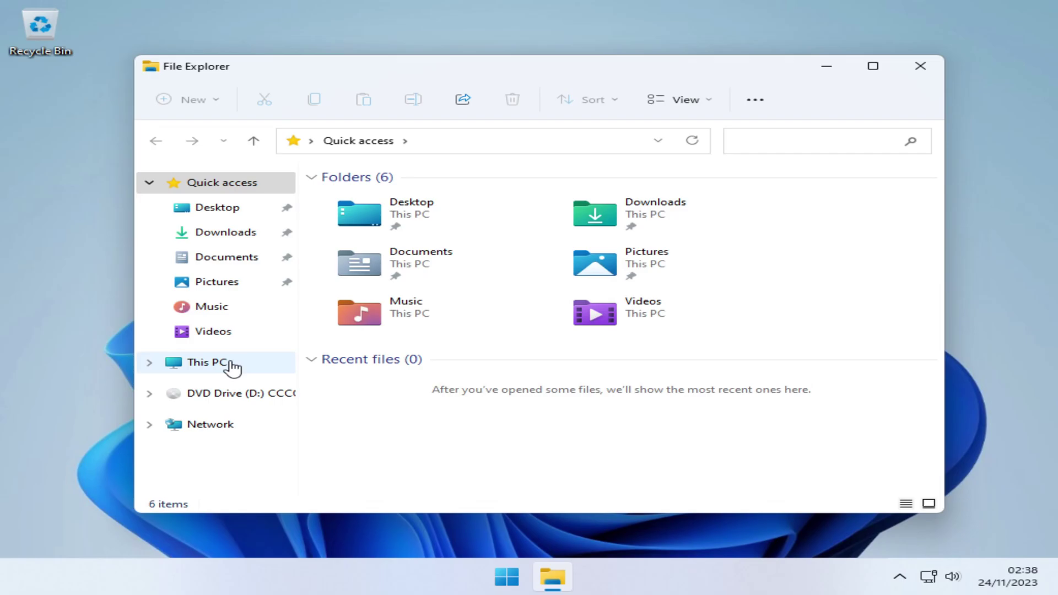
Inspect the used and free space of Local Disk (C:) in its properties, and close File Explorer
left_click(231, 364)
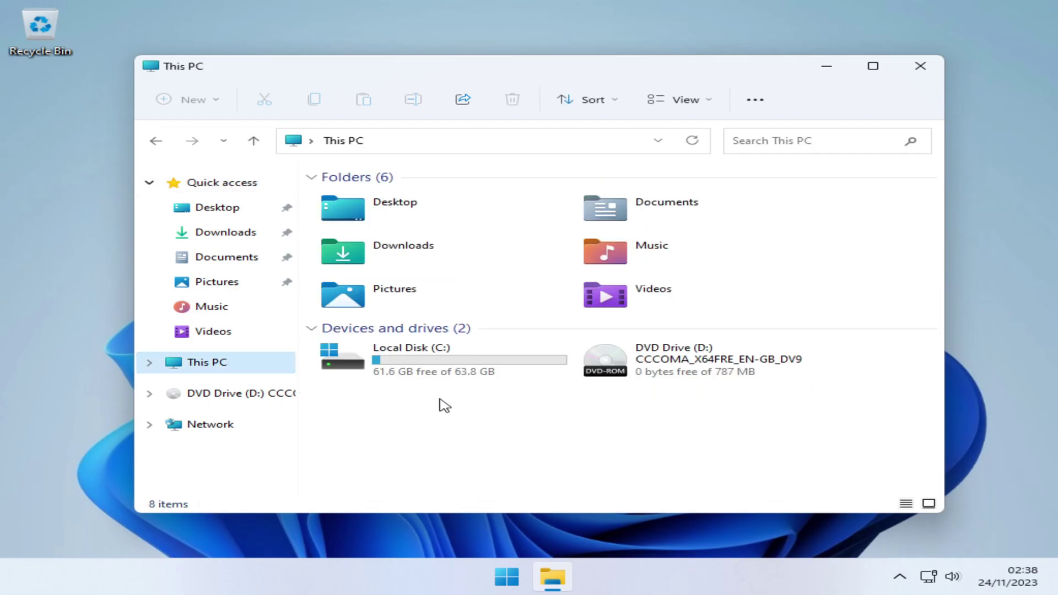
right_click(433, 368)
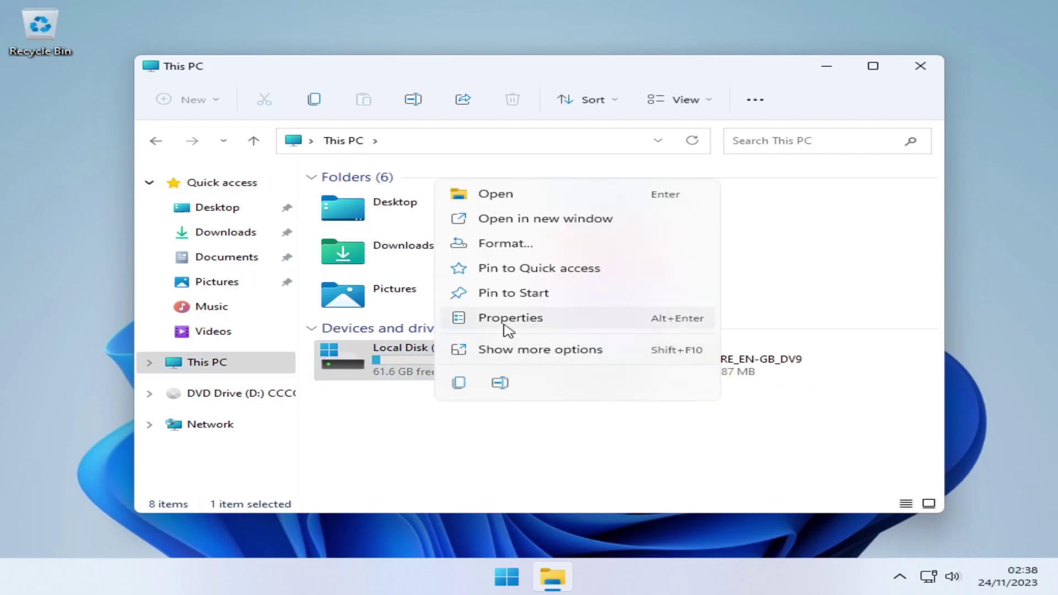
left_click(505, 316)
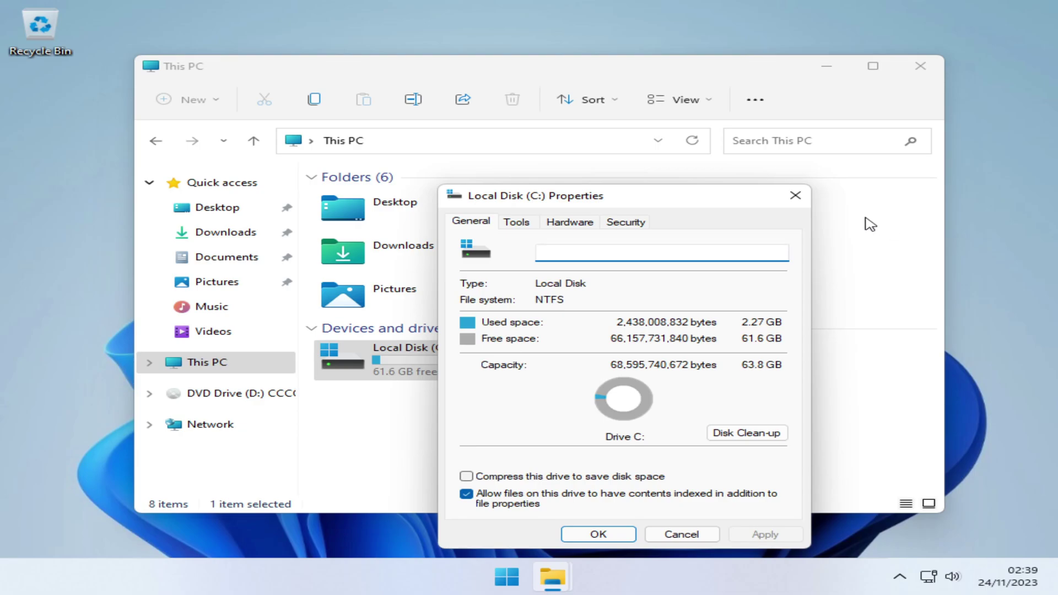
left_click(805, 198)
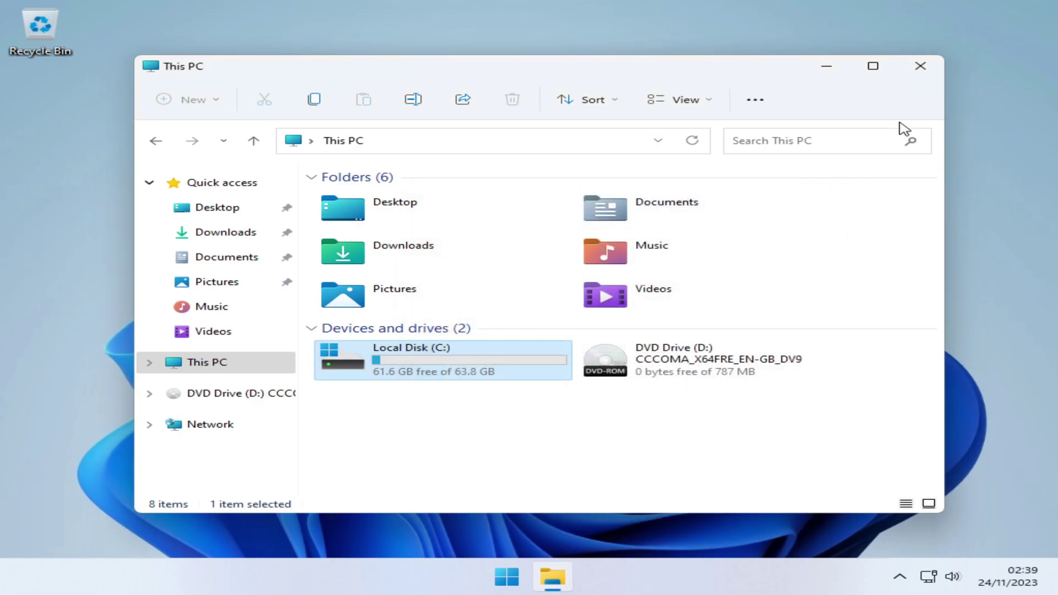
left_click(921, 67)
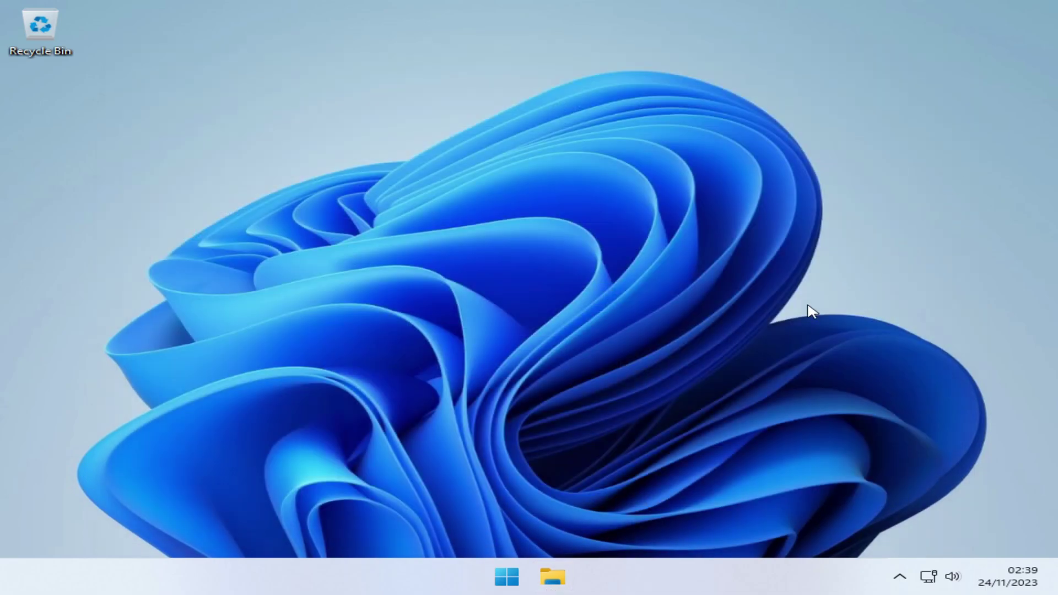
Open Control Panel, search for "appe" and bring up the options for adjusting the appearance and performance of Windows
key("super+r")
type("cont")
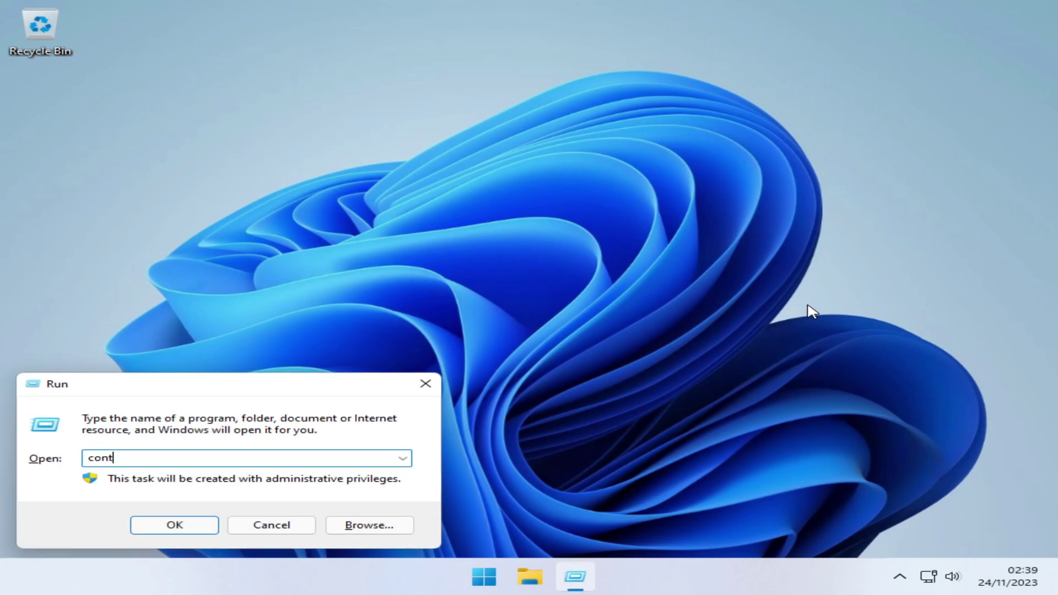
type("rol")
key("Return")
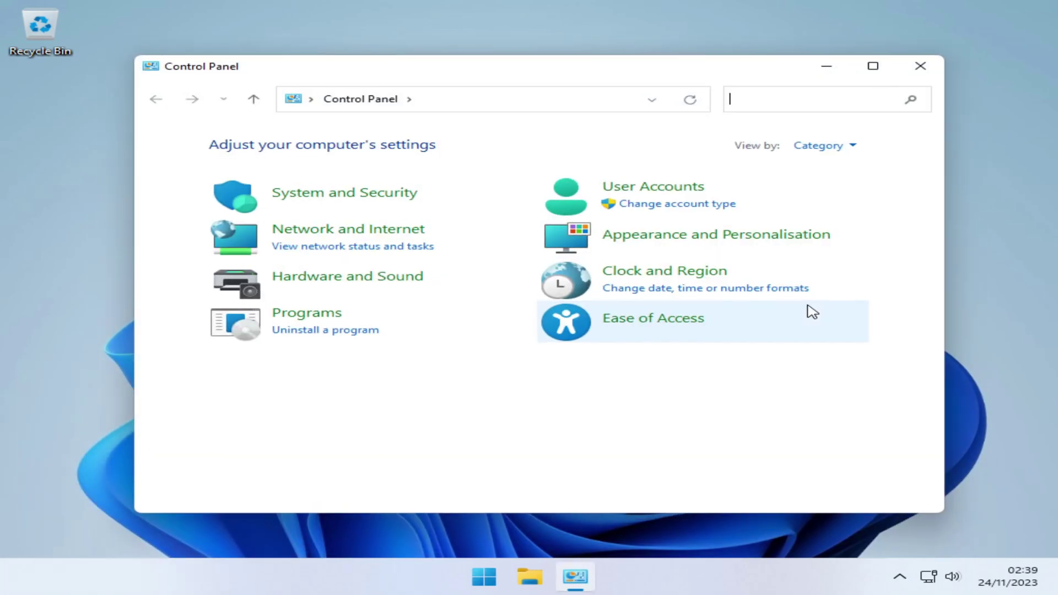
type("appe")
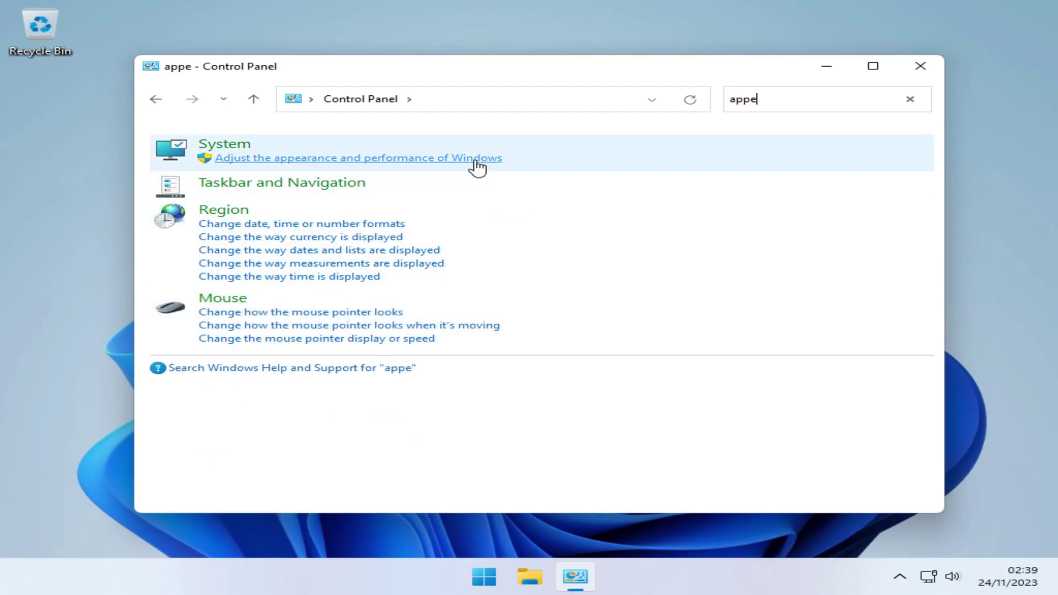
left_click(473, 160)
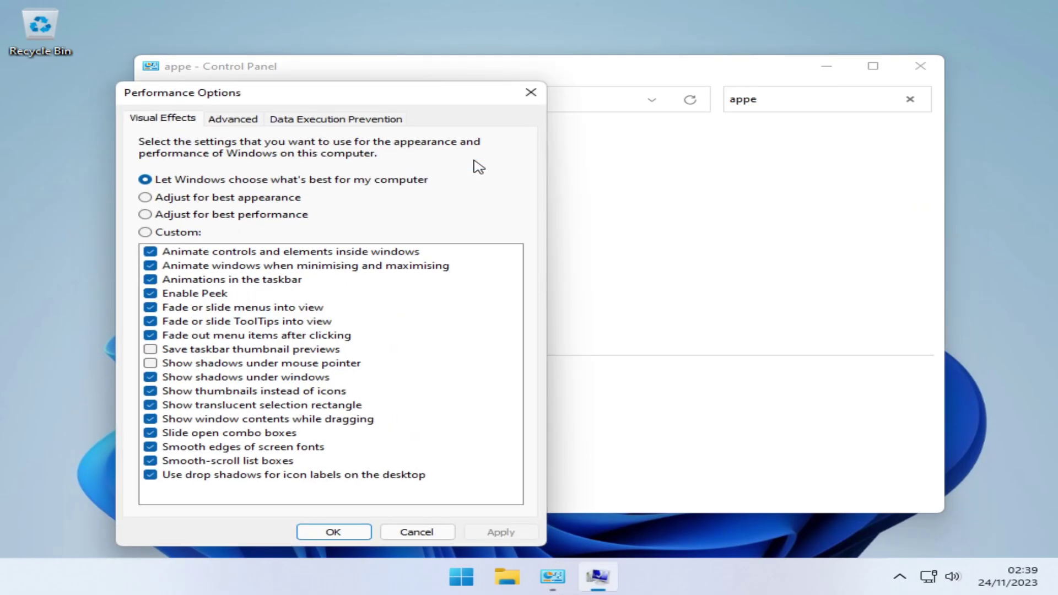
left_click(934, 73)
Turn off automatic paging file management and set drive C: to no paging file, accepting the virtual memory change
left_click(242, 120)
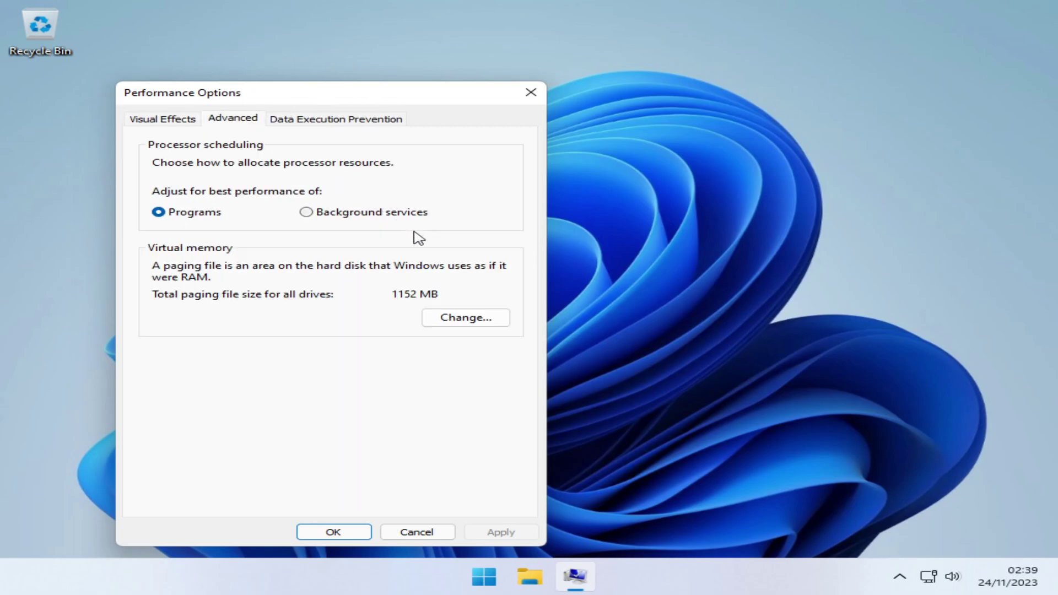
left_click(452, 317)
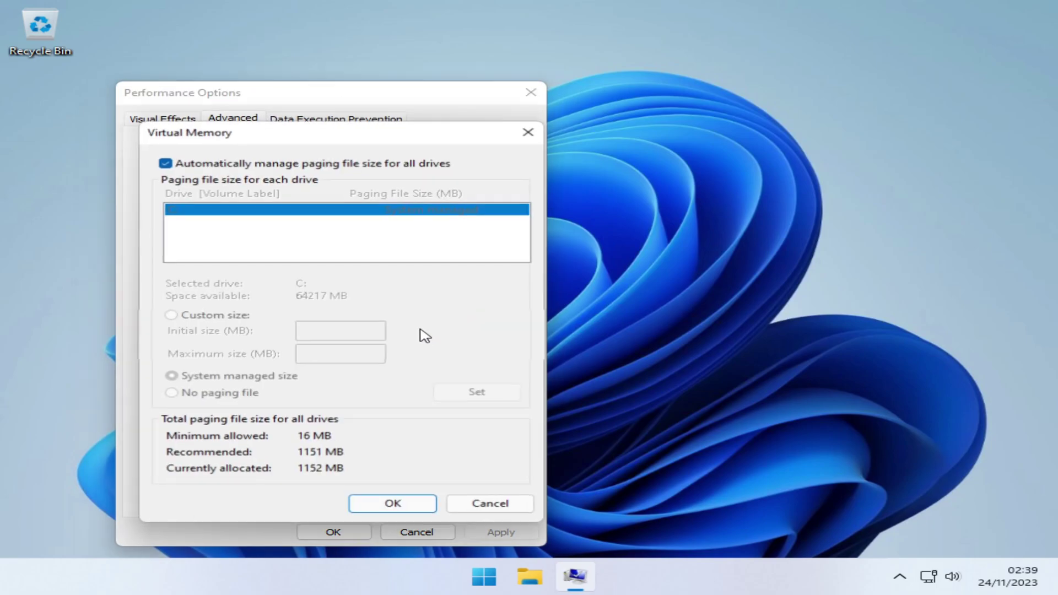
left_click(179, 164)
left_click(181, 395)
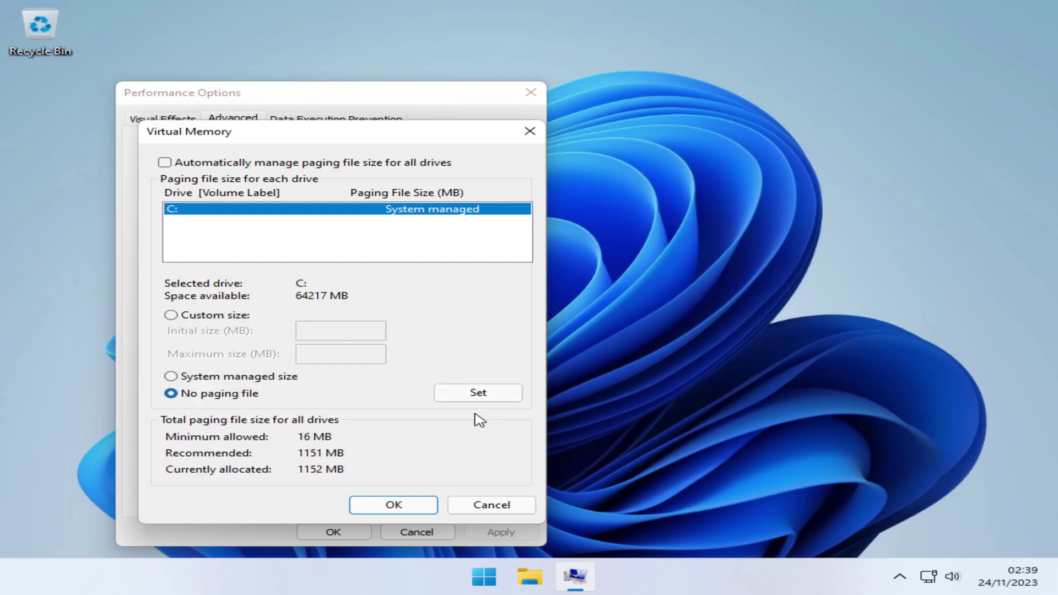
left_click(475, 393)
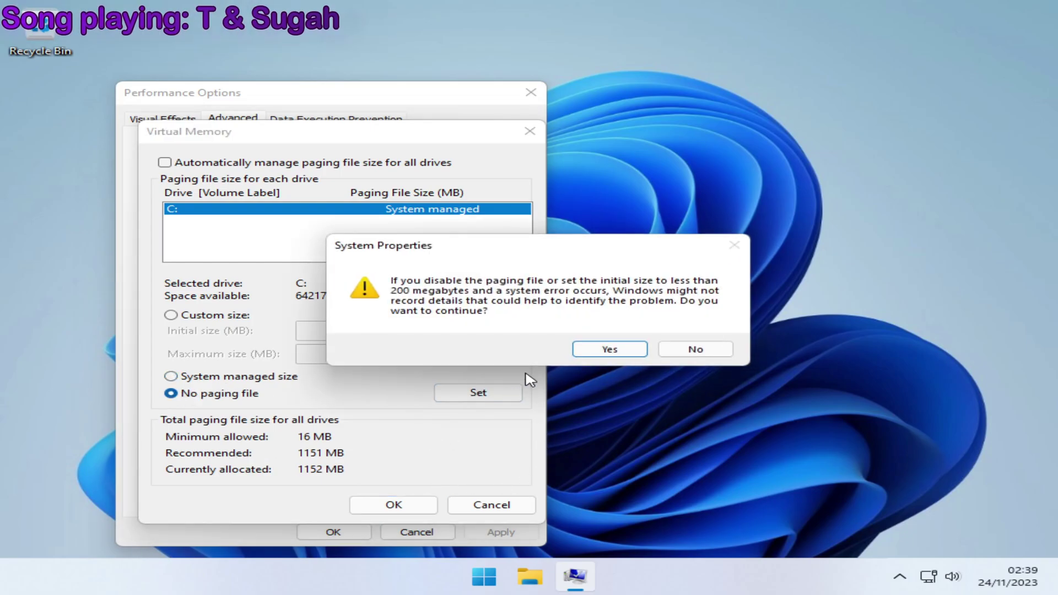
left_click(612, 350)
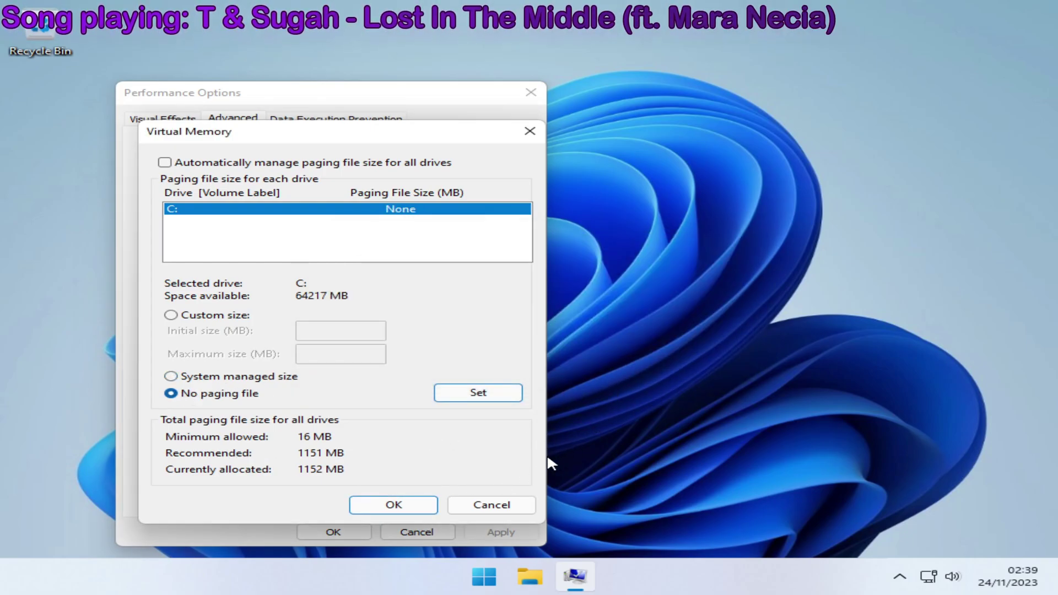
left_click(425, 506)
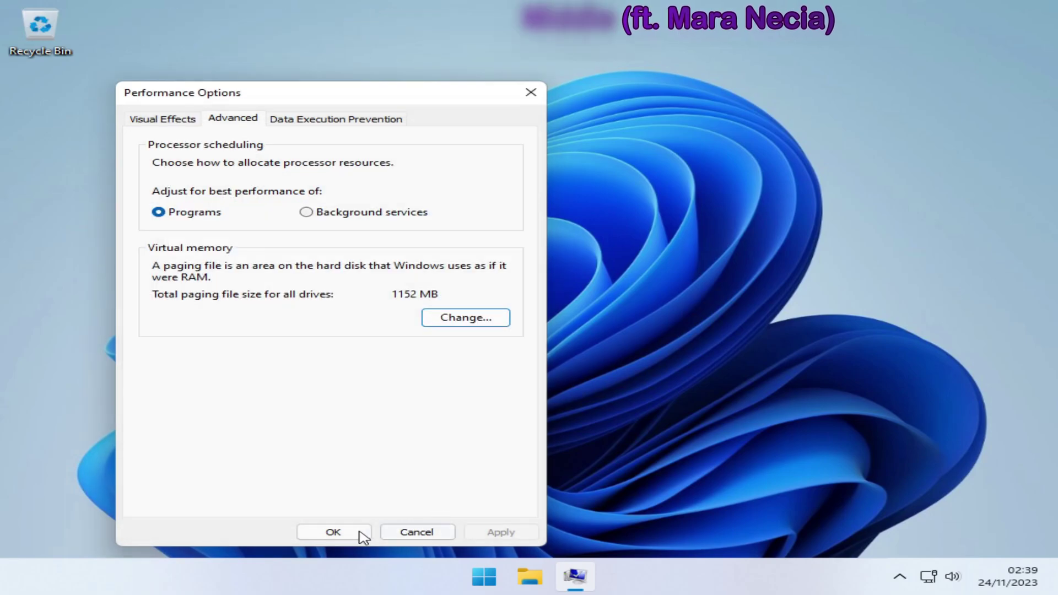
left_click(333, 532)
Restart Windows, forcing the restart despite the background task that is still running
left_click(506, 576)
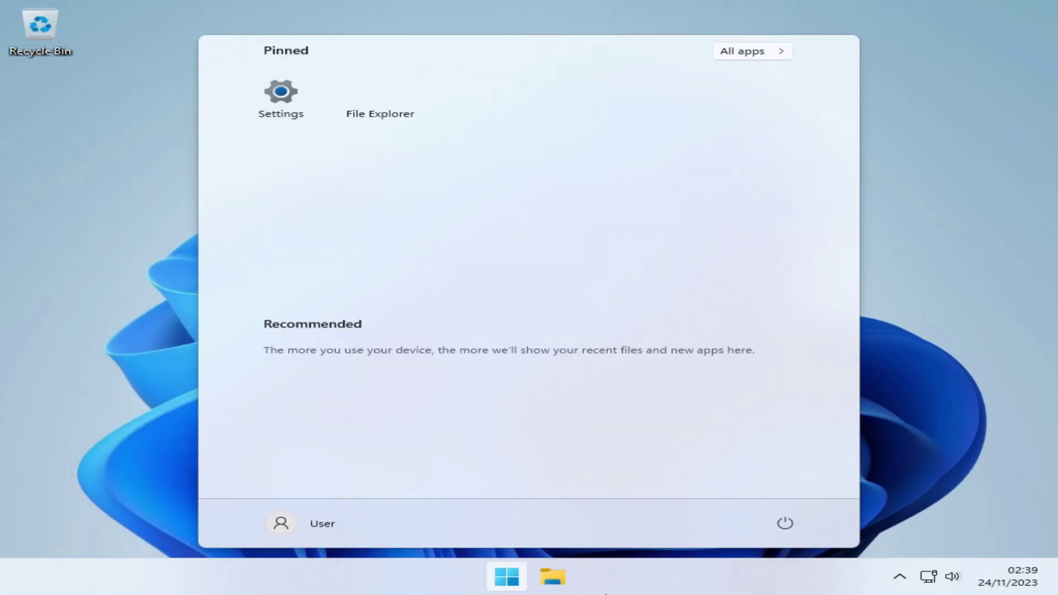
left_click(784, 526)
left_click(808, 496)
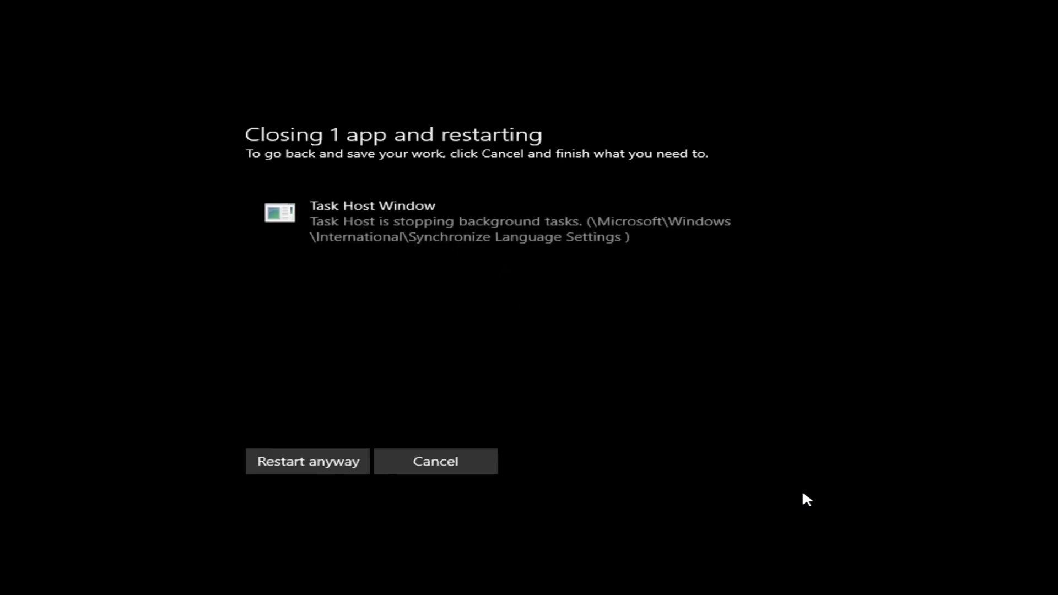
left_click(289, 463)
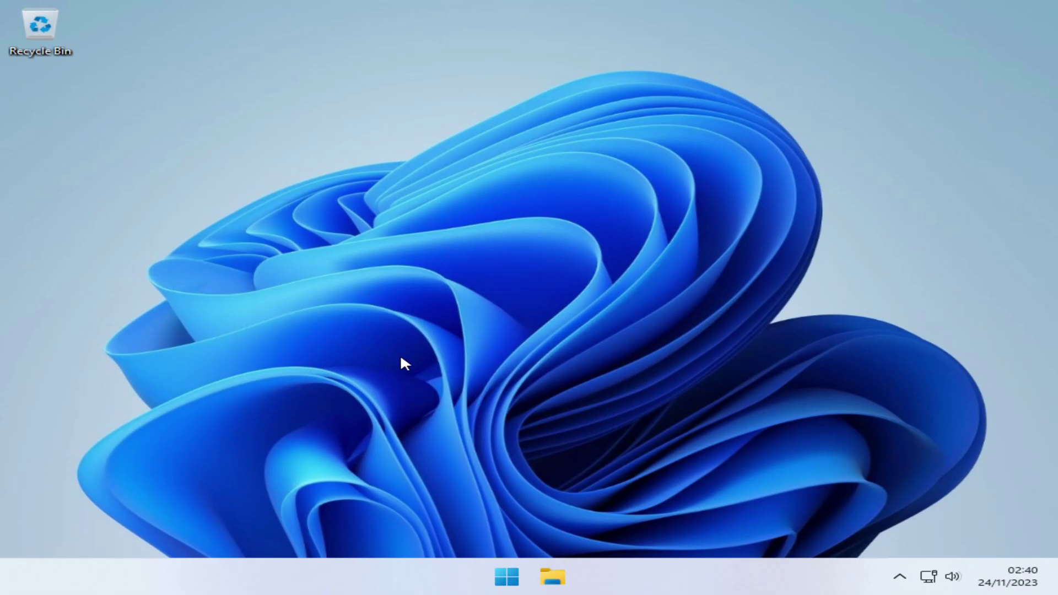
Set the display resolution to 1920 × 1080, keep the change and close Settings
right_click(739, 363)
left_click(775, 496)
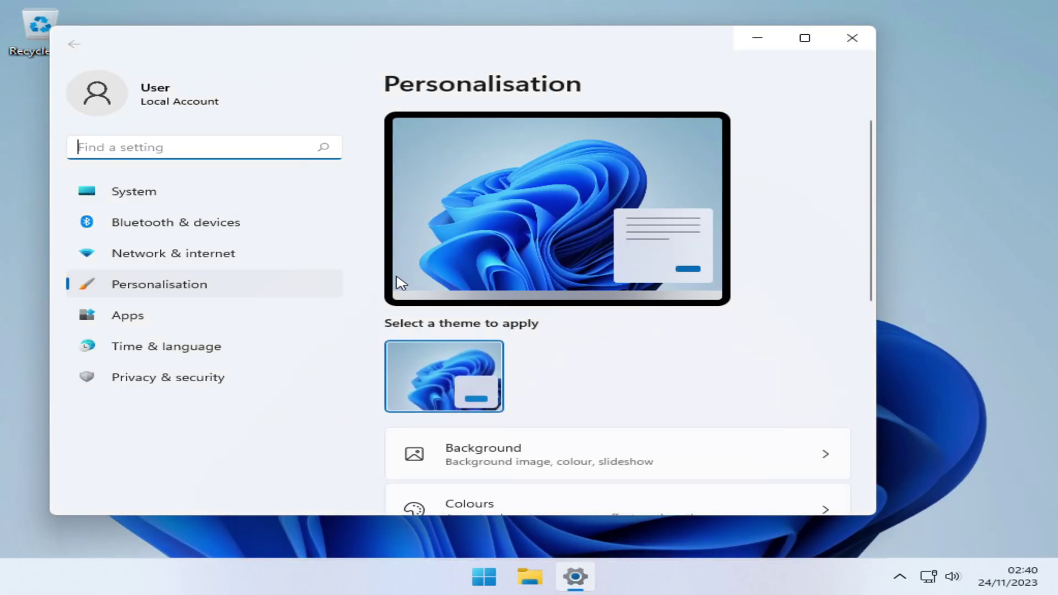
left_click(145, 195)
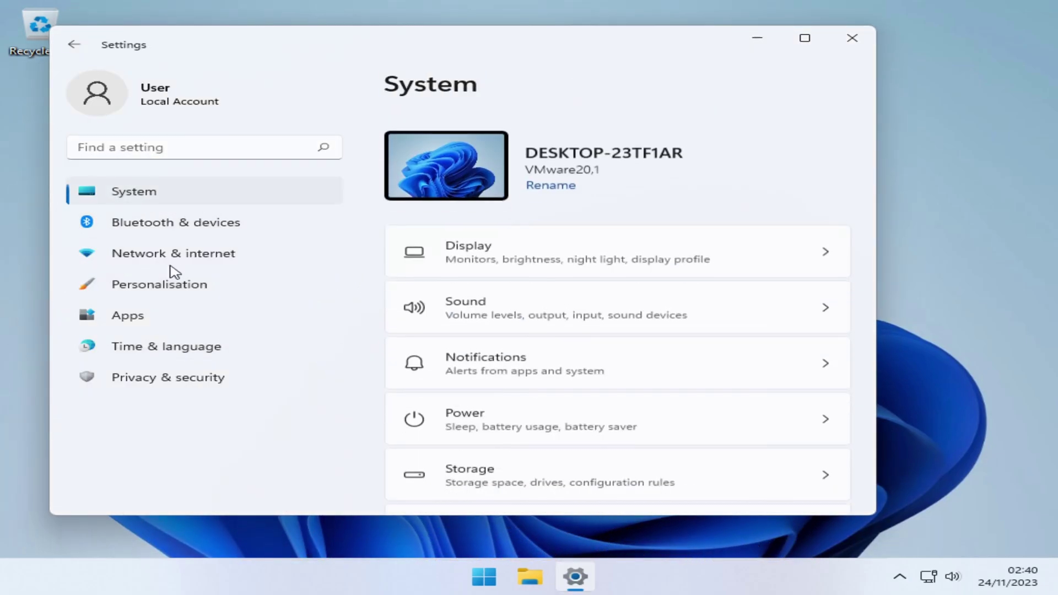
left_click(529, 261)
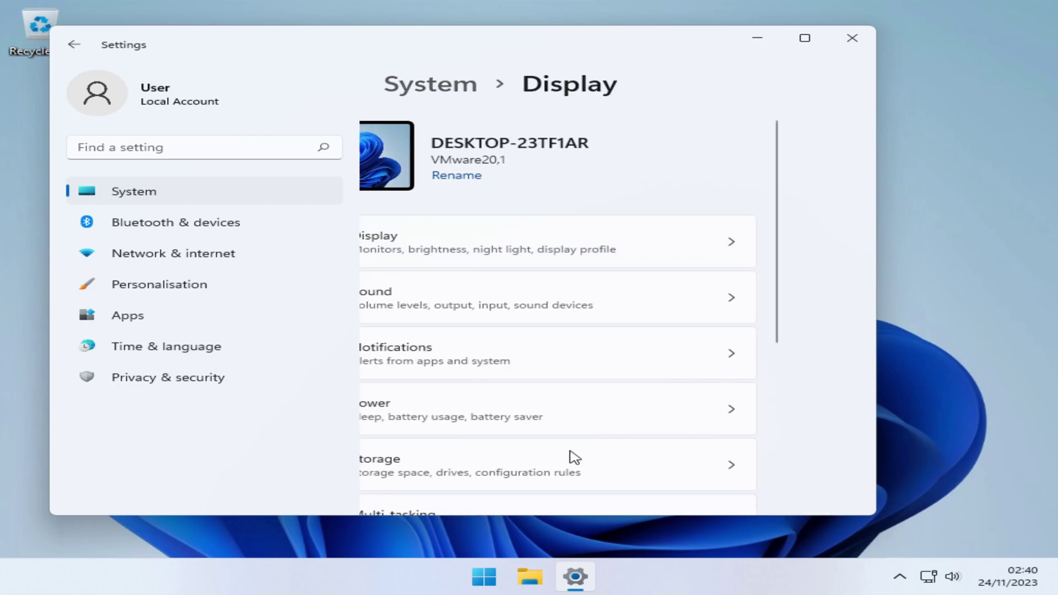
left_click(794, 417)
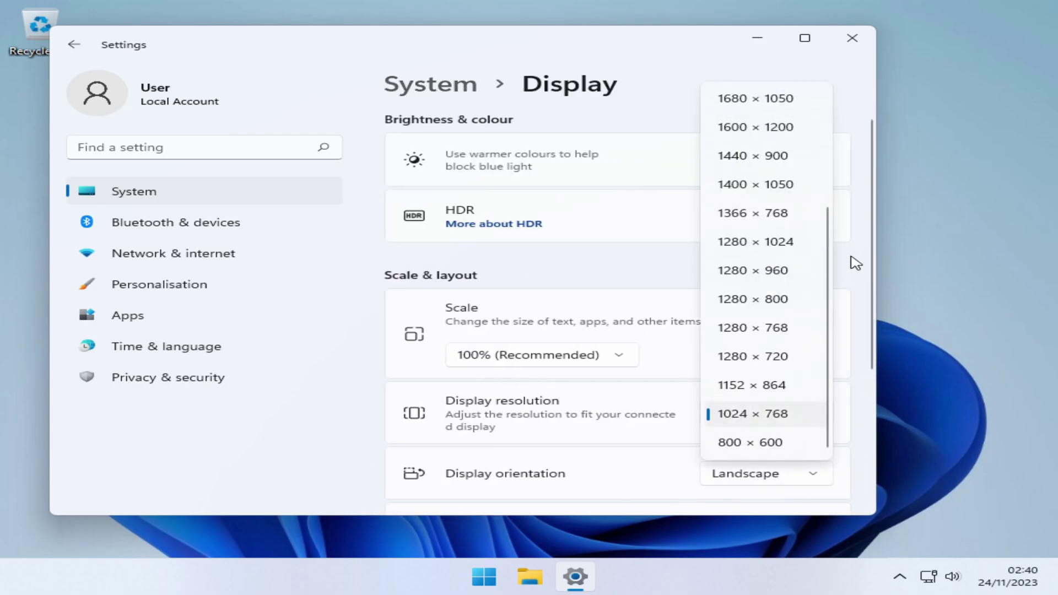
scroll(817, 218, "up", 3)
left_click(761, 178)
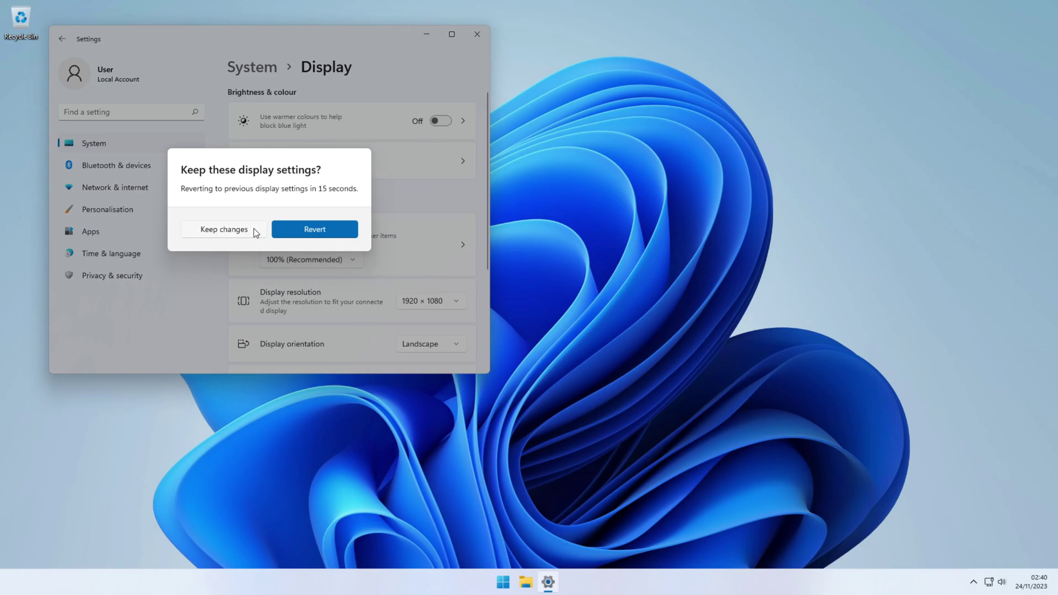
left_click(254, 231)
left_click(478, 35)
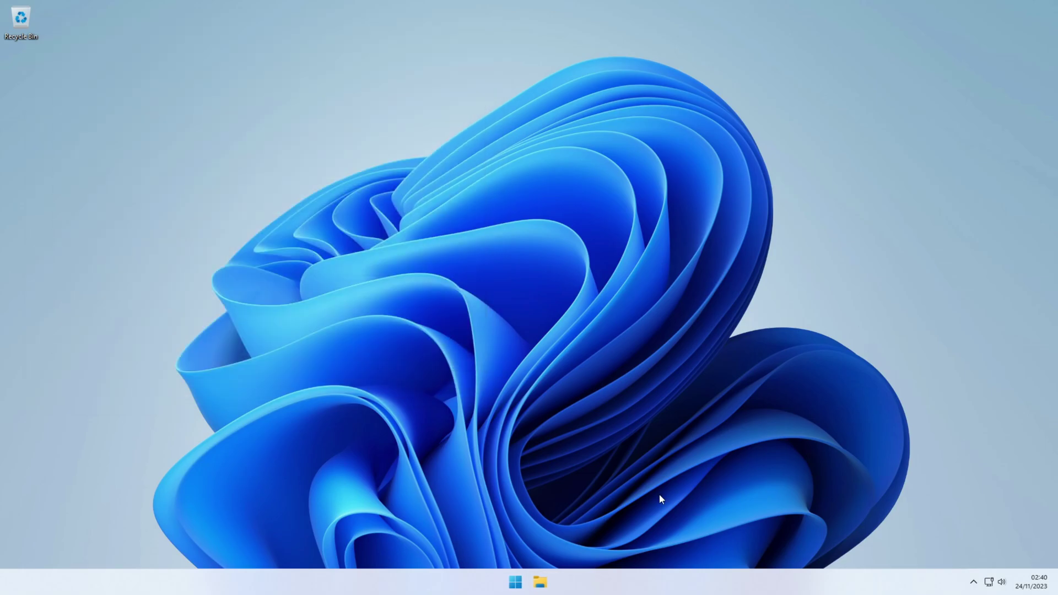
Check the disk usage of Local Disk (C:) again in its properties from File Explorer
left_click(541, 582)
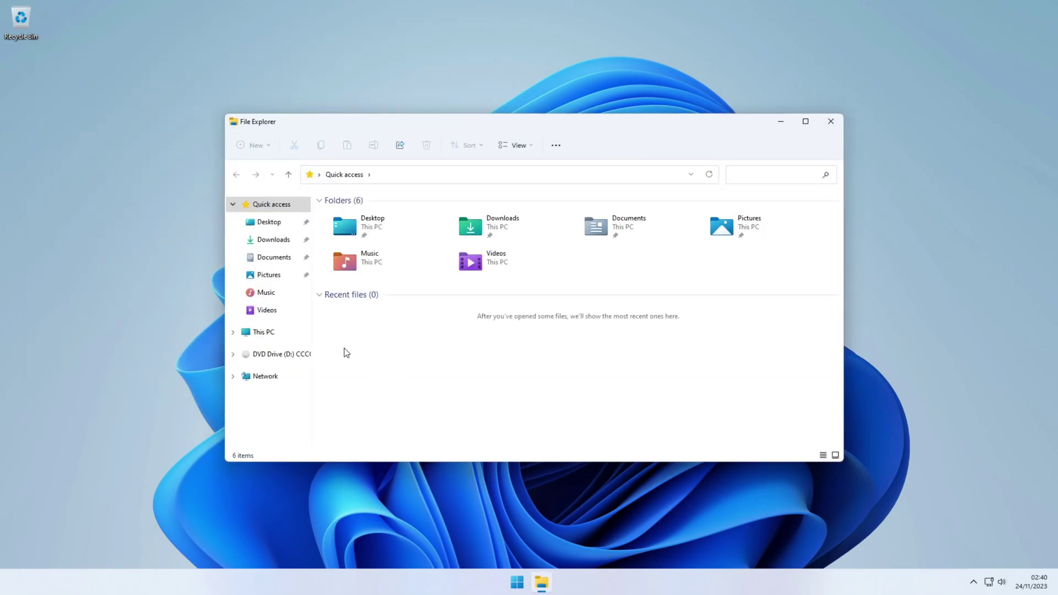
left_click(275, 334)
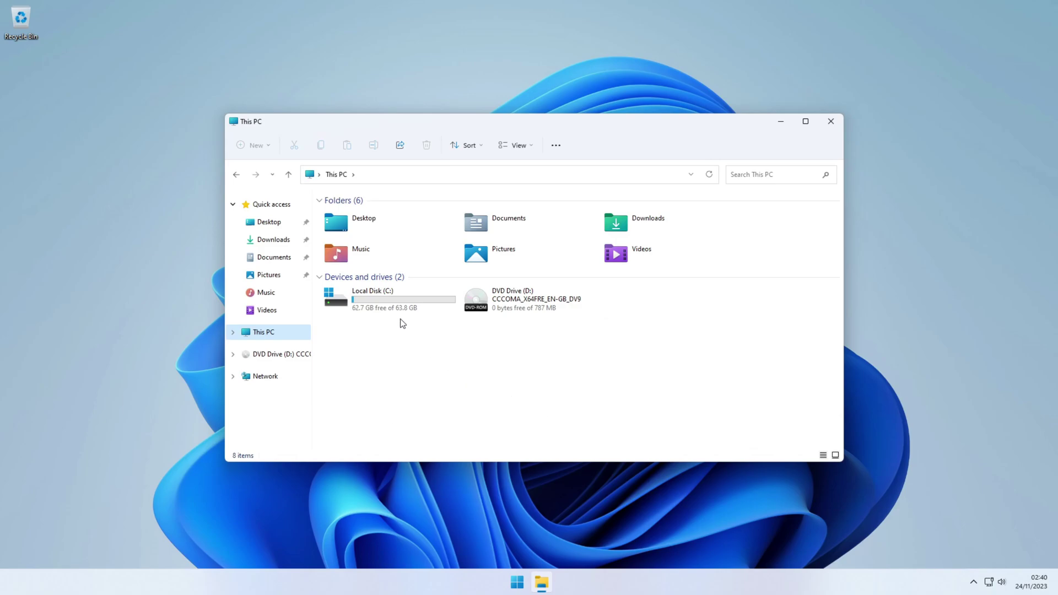
right_click(389, 302)
left_click(434, 427)
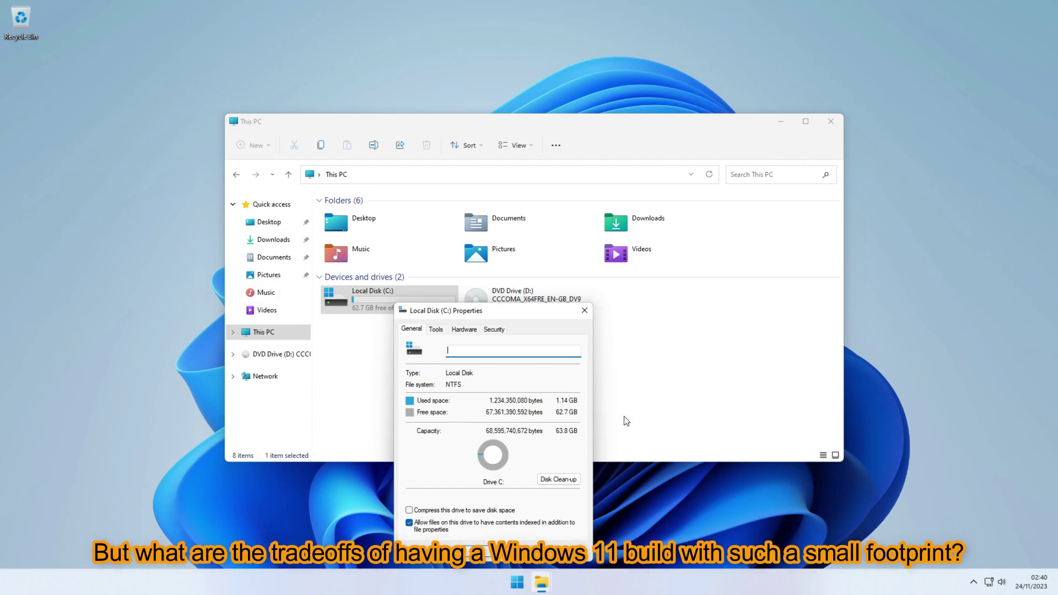
left_click(583, 312)
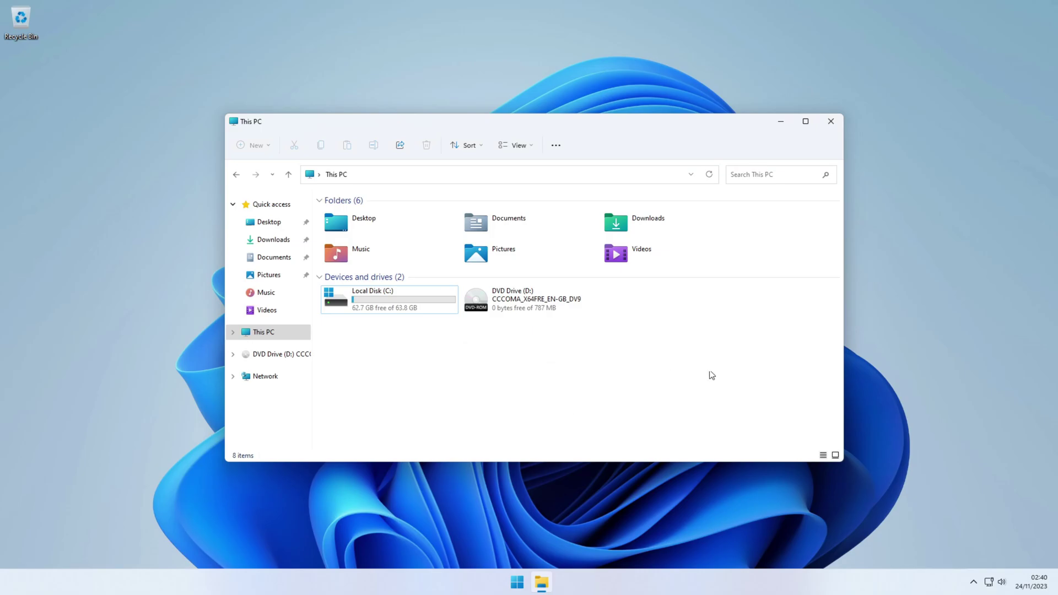
Close File Explorer and open the System and Security category of Control Panel from the list of all apps
left_click(830, 122)
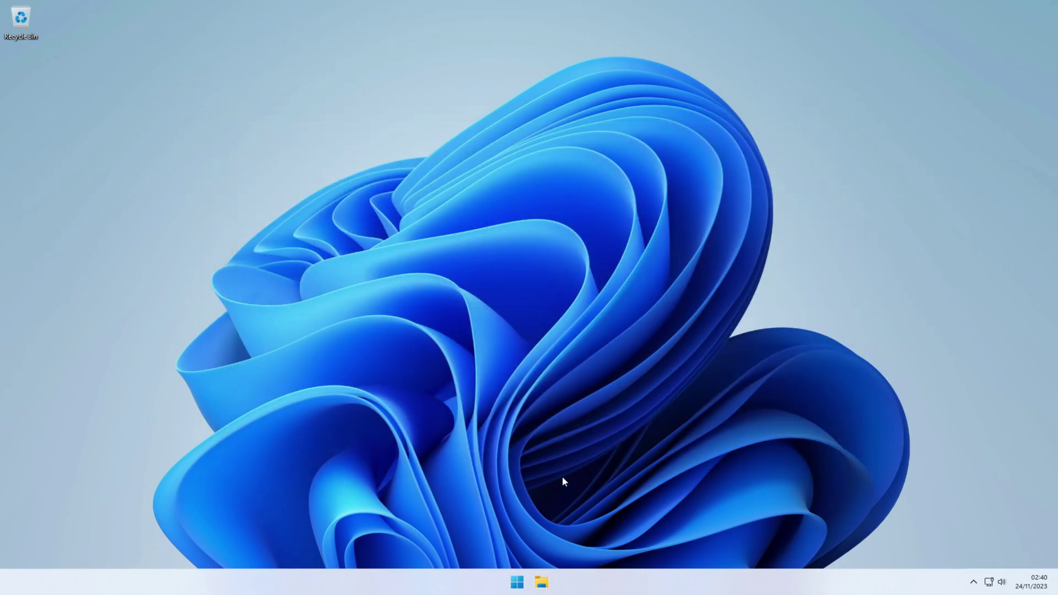
left_click_drag(562, 481, 791, 404)
left_click(522, 580)
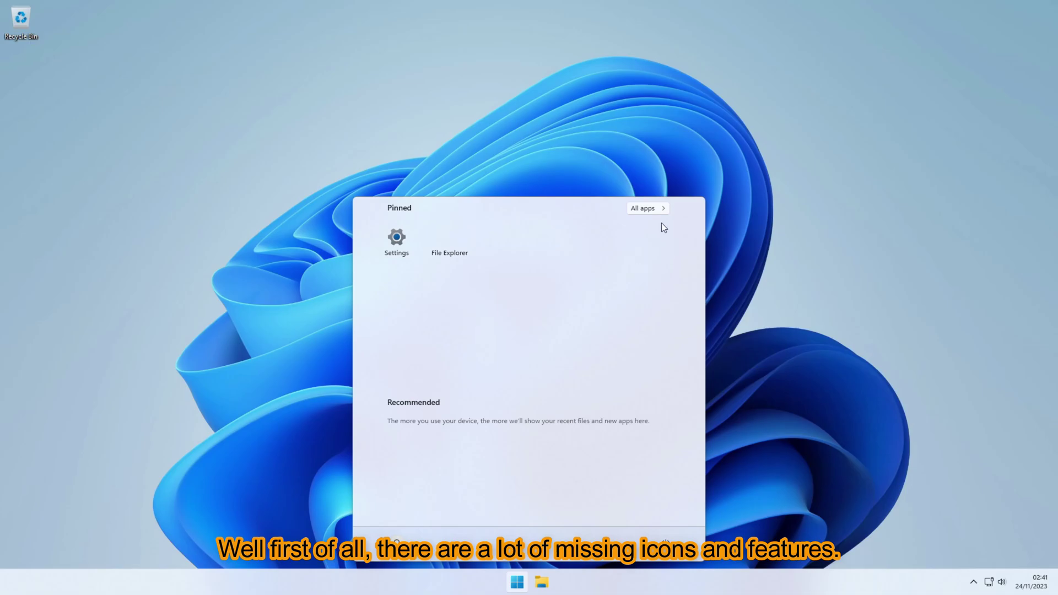
left_click(643, 208)
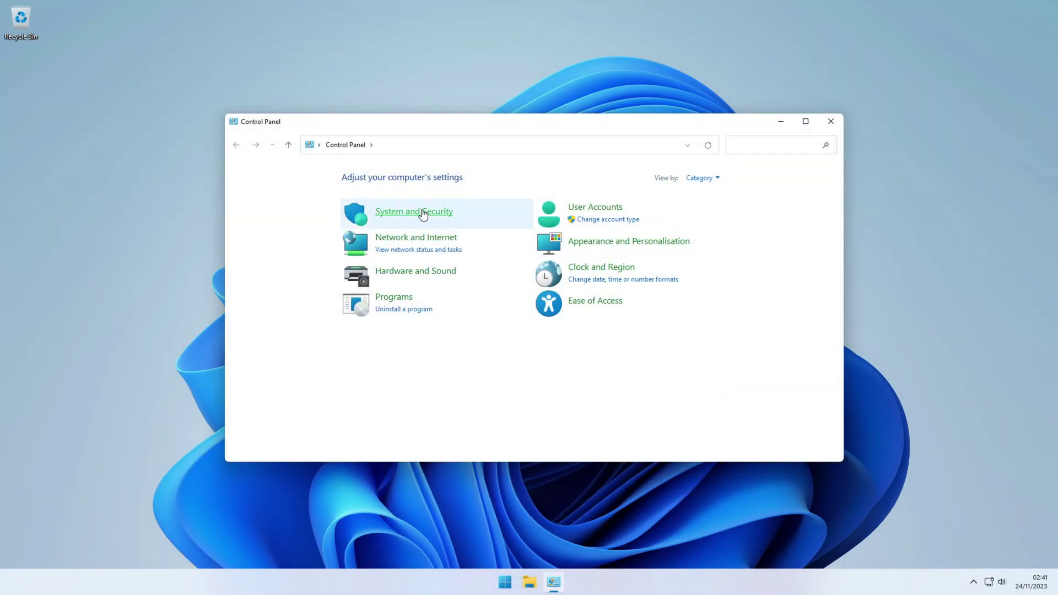
left_click(423, 213)
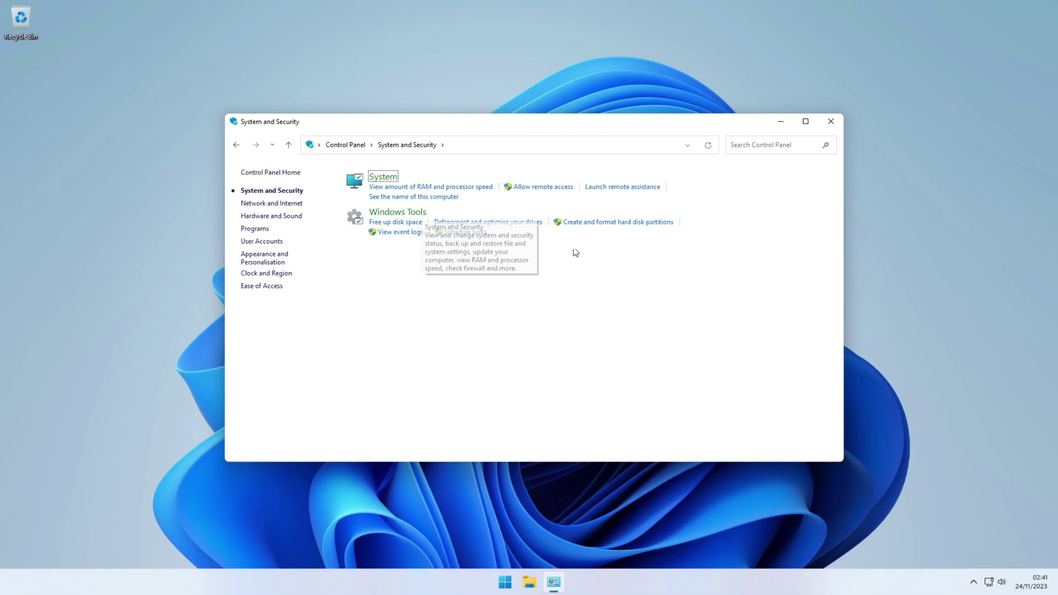
Try to open the remote access settings and Remote Assistance under System, dismissing the dialog each one raises
left_click(549, 187)
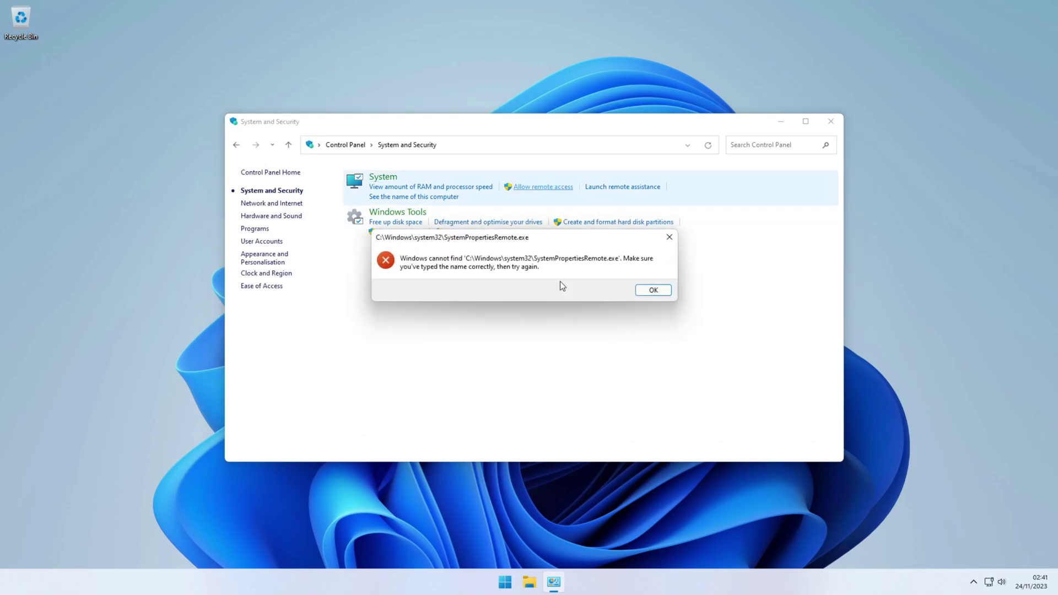
left_click(654, 291)
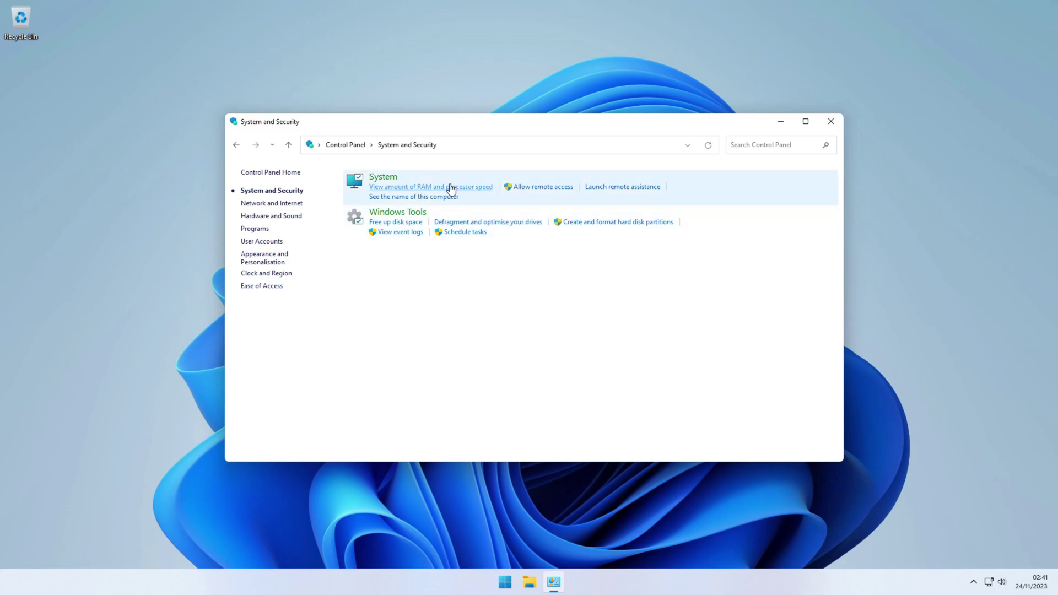
left_click(610, 187)
left_click(652, 289)
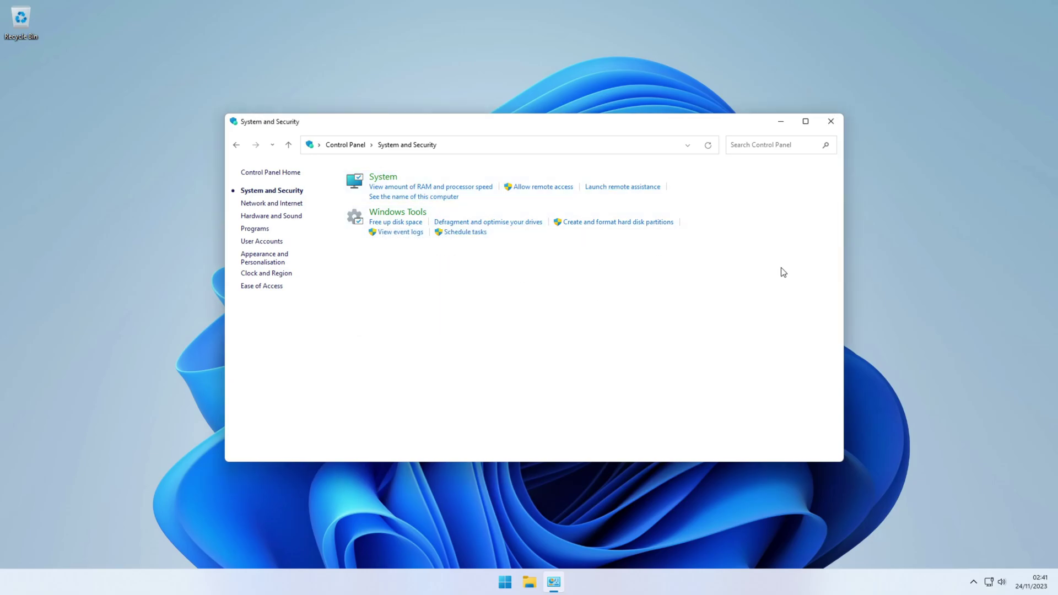
Check whether the disk partitioning, drive optimisation and task scheduling tools under Windows Tools open, and close Control Panel
left_click(617, 222)
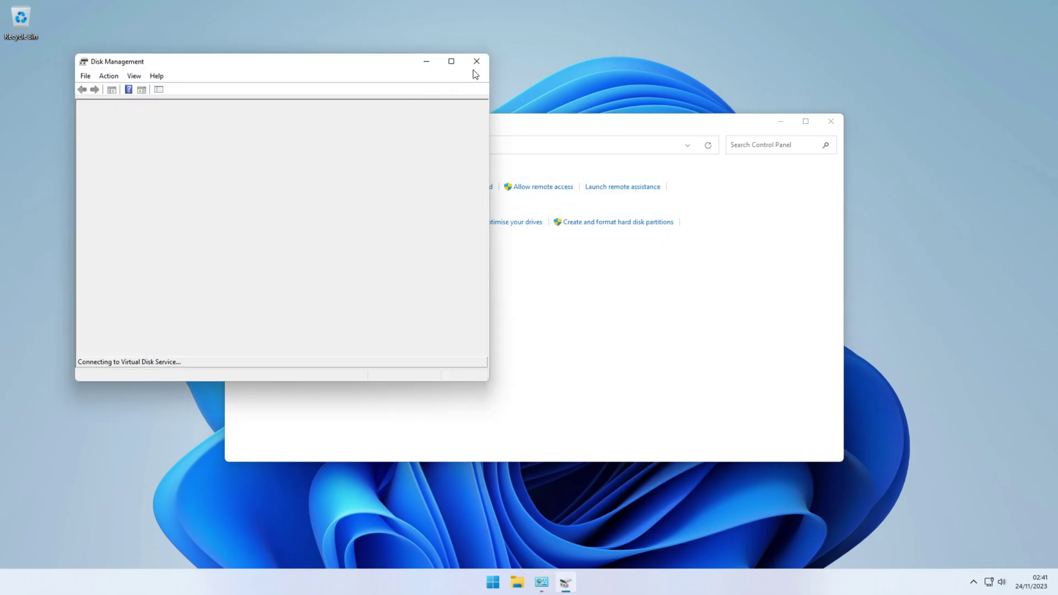
left_click(603, 105)
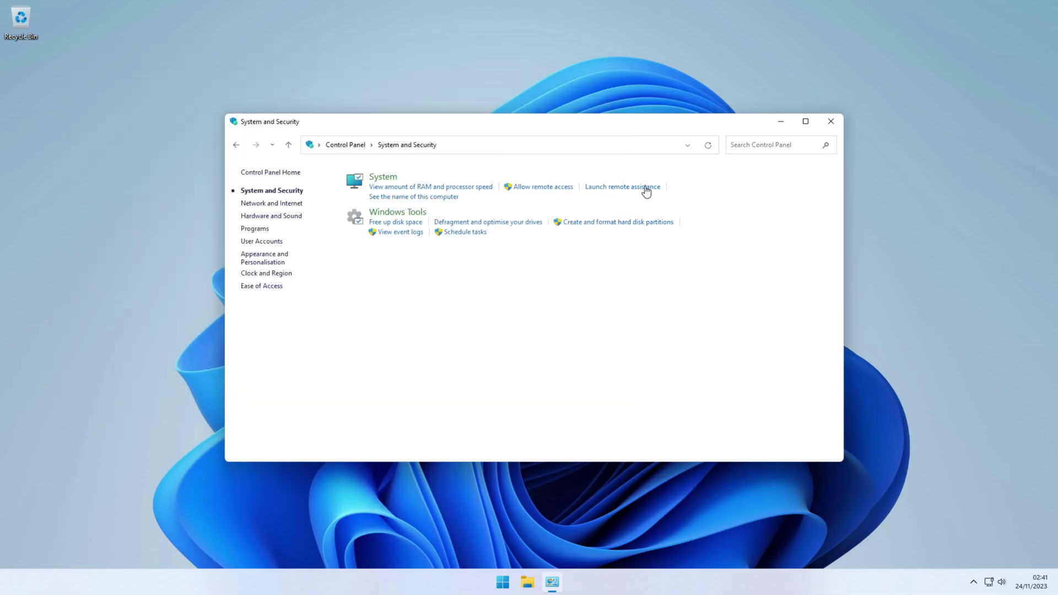
left_click(507, 221)
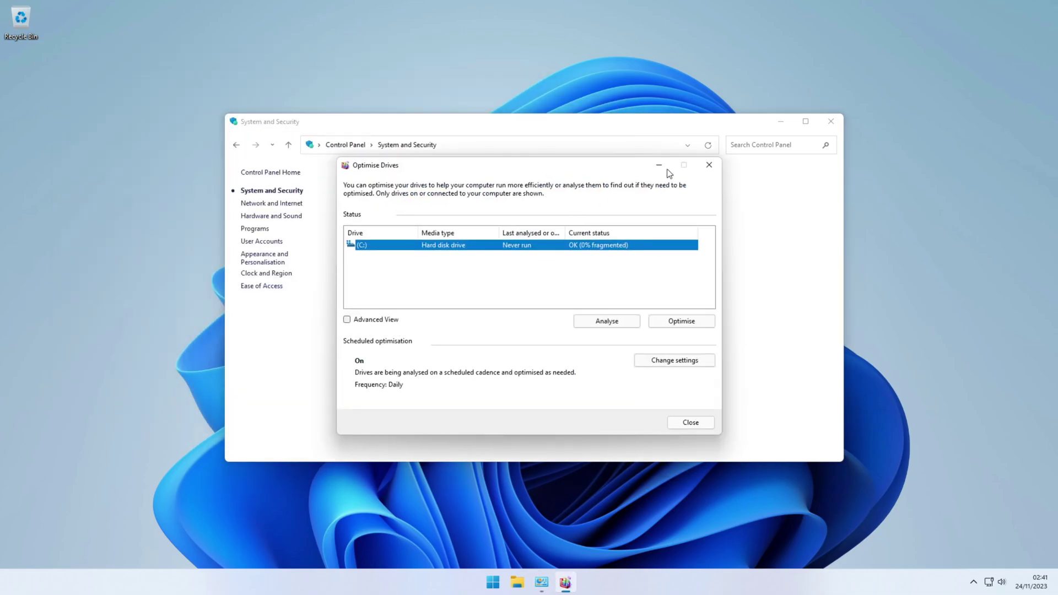
left_click(709, 165)
left_click(442, 234)
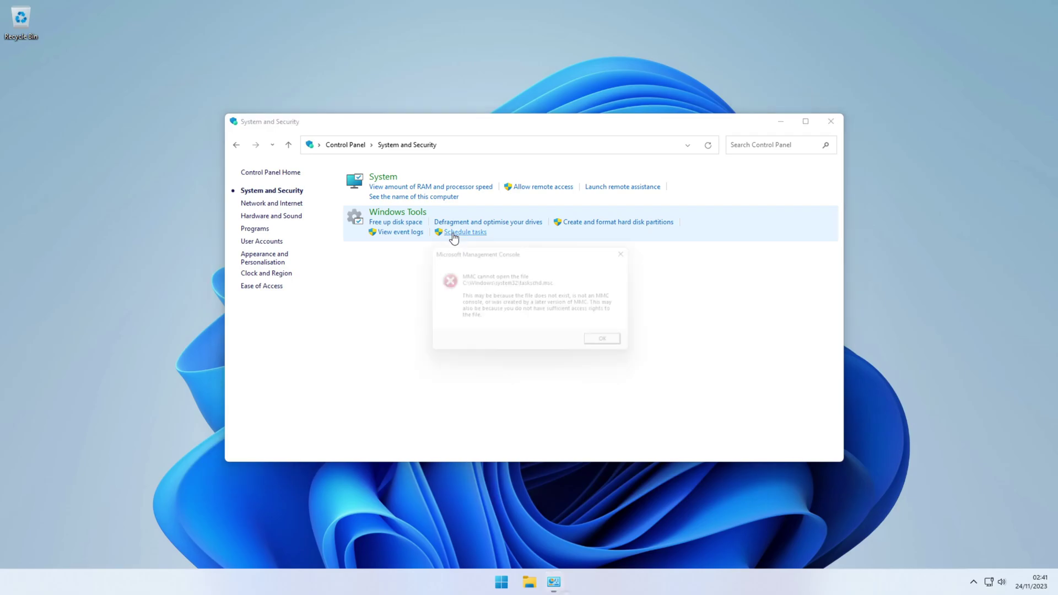
left_click(615, 345)
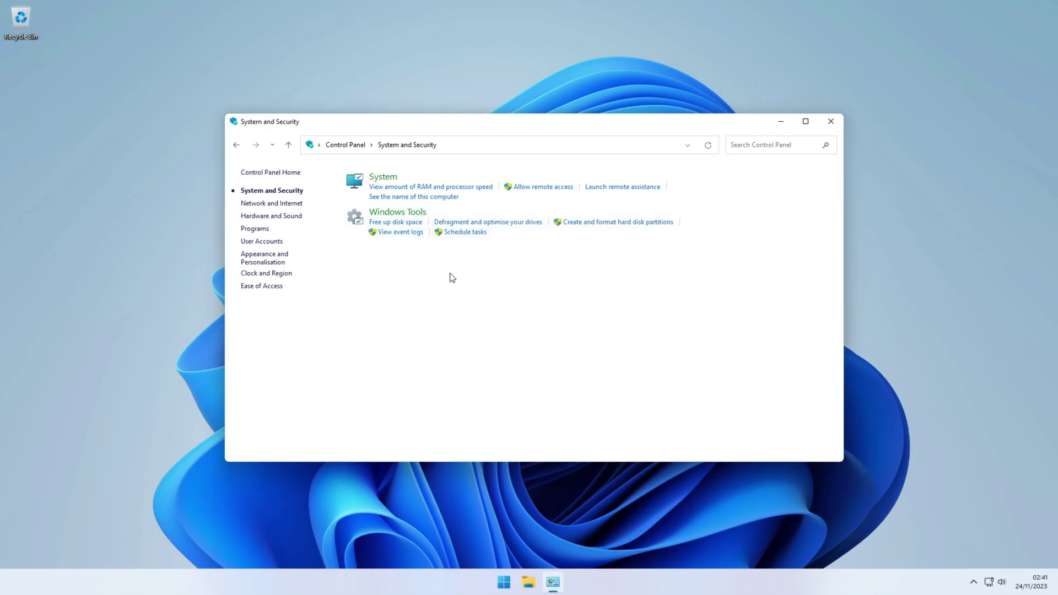
left_click(830, 122)
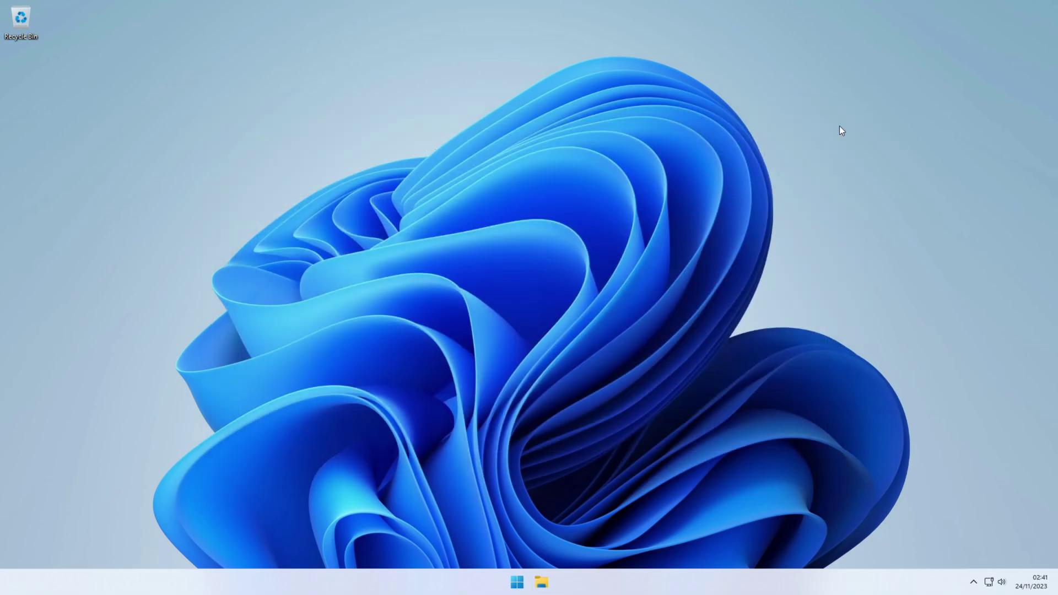
Try to launch notepad and mspaint with the Run command, dismissing the dialog after each
key("super+r")
type("notepad")
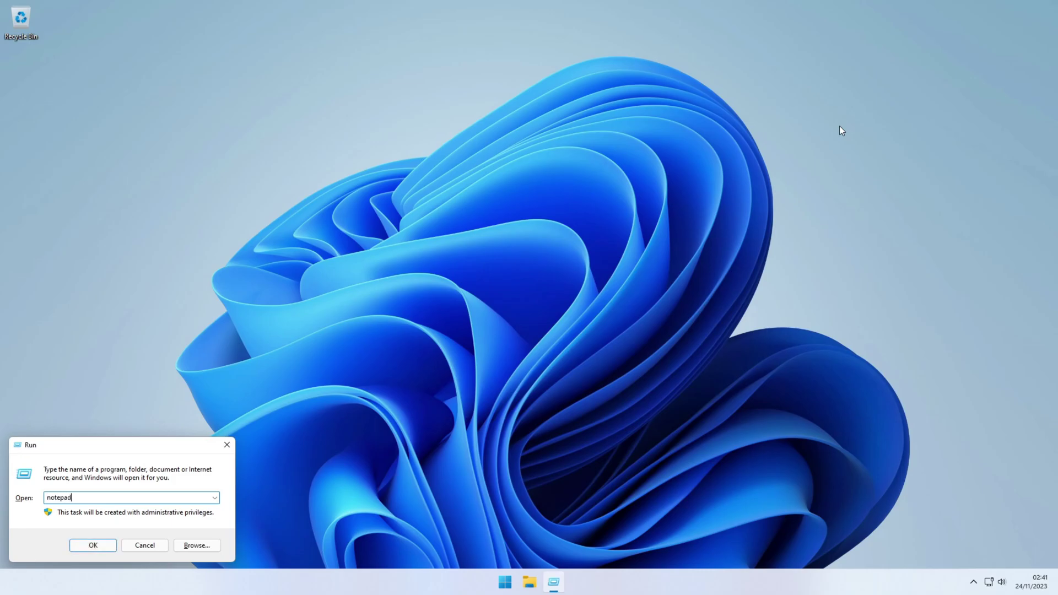
key("Return")
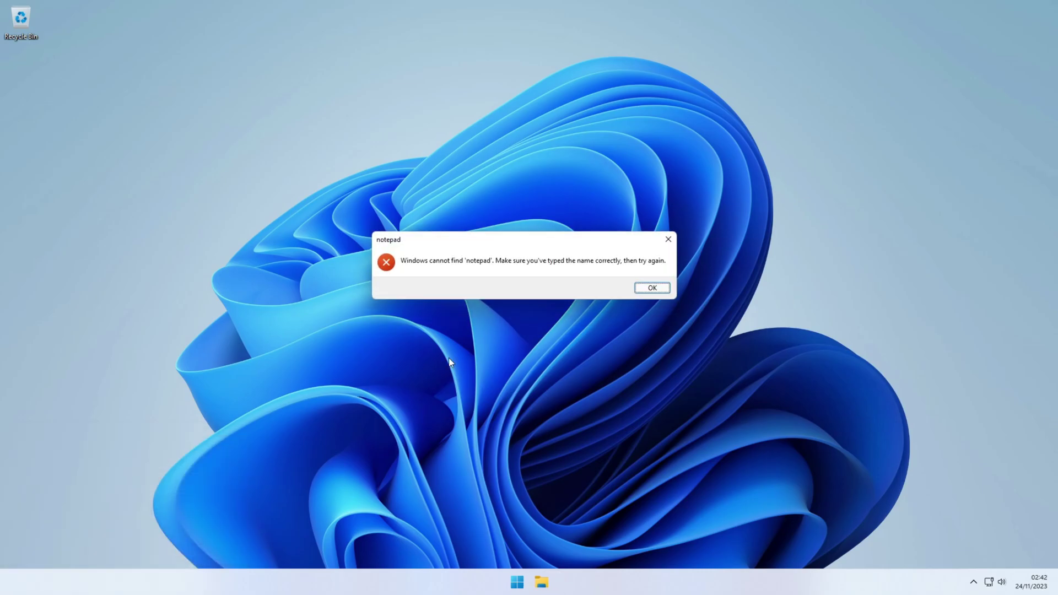
left_click(652, 288)
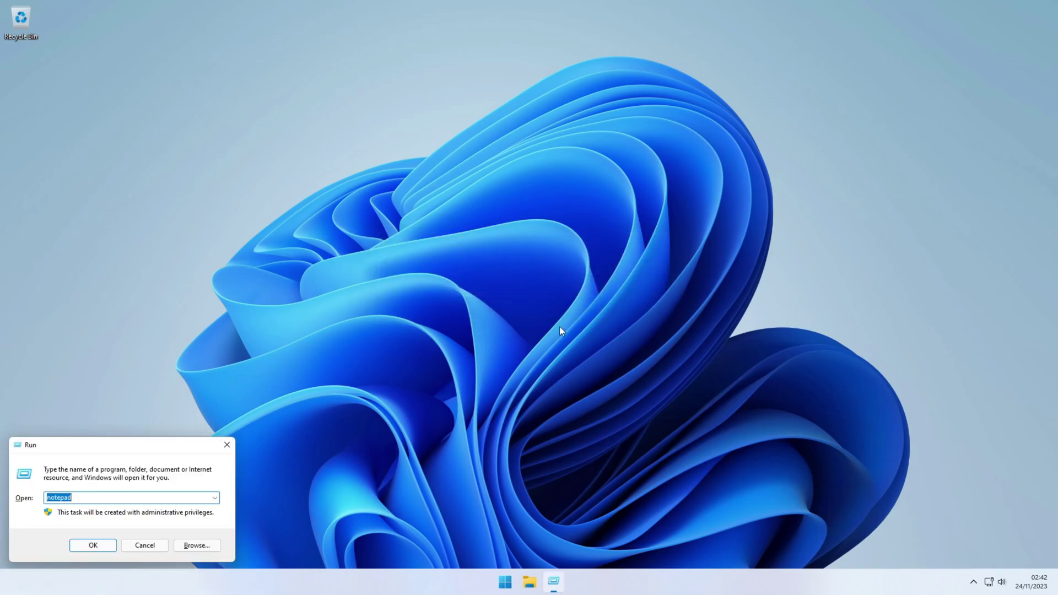
key("BackSpace")
type("mspaint")
key("Return")
key("Return")
Try to launch wordpad and calculator.exe with the Run command and close the Run dialog
key("BackSpace")
type("wordpa")
key("Return")
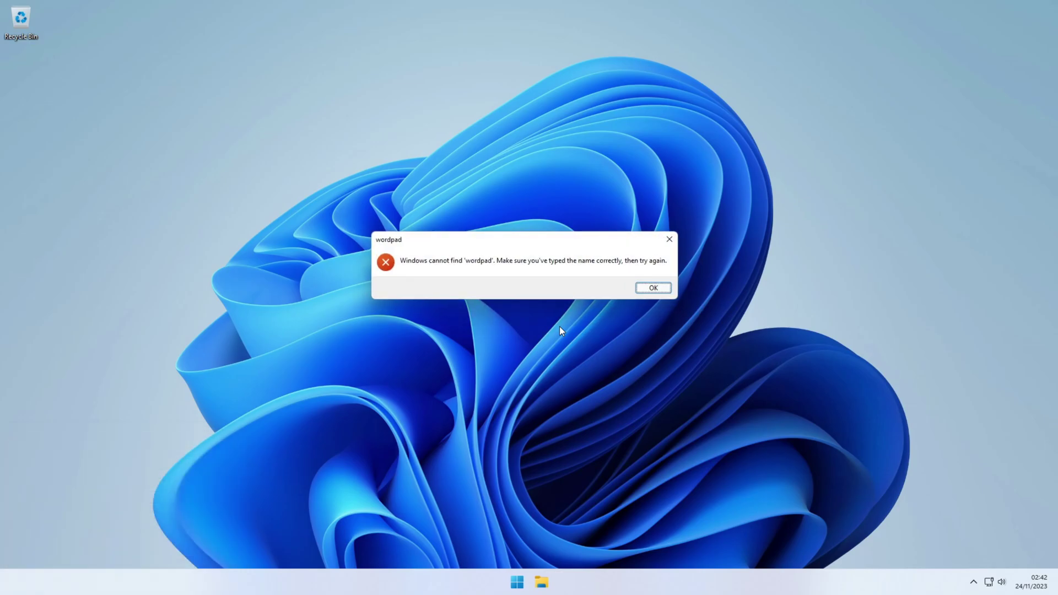
key("Return")
key("BackSpace")
type("calc")
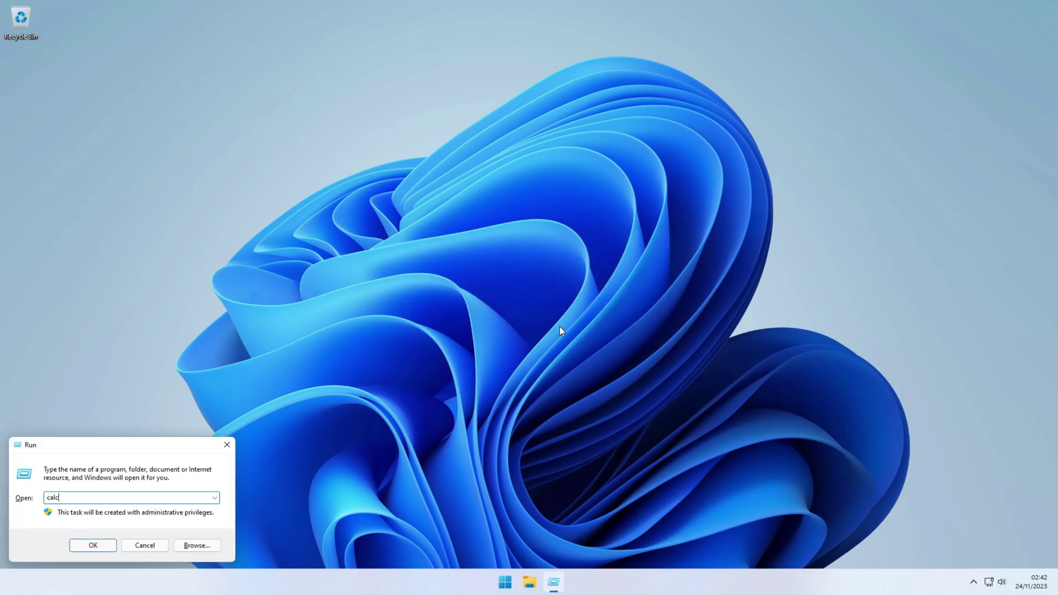
type("ulator.exe")
key("Return")
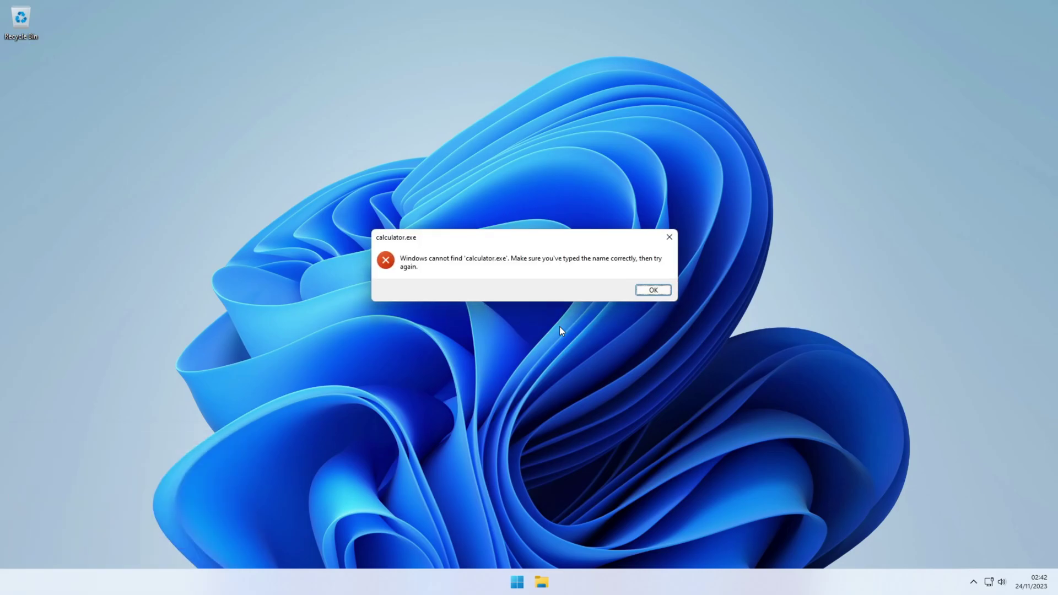
key("Return")
left_click(226, 445)
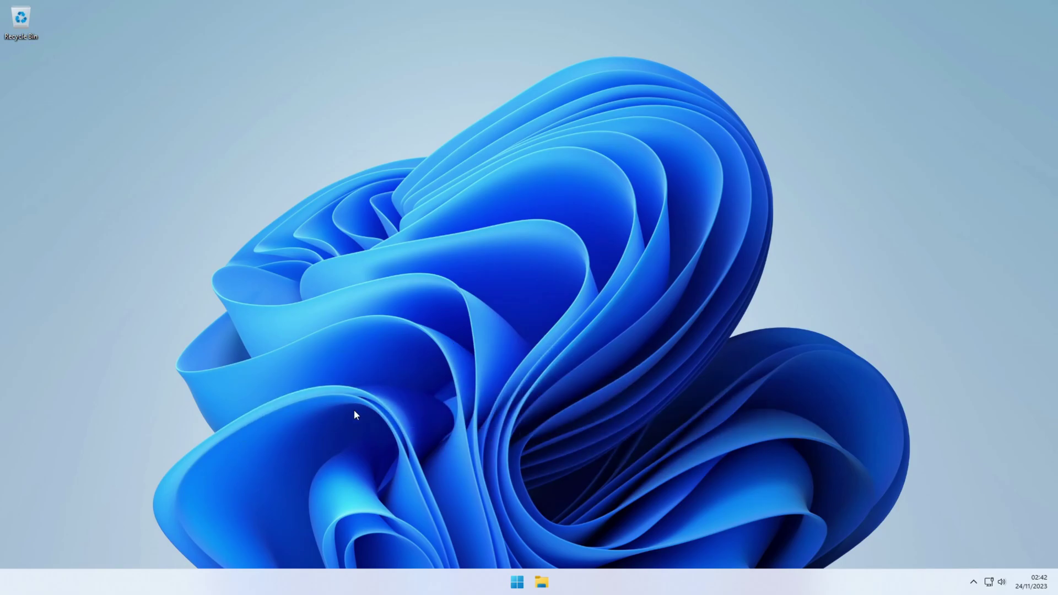
Show This PC in File Explorer, attach the VMware Tools installer to the virtual machine and switch it to Exclusive Mode
left_click(541, 582)
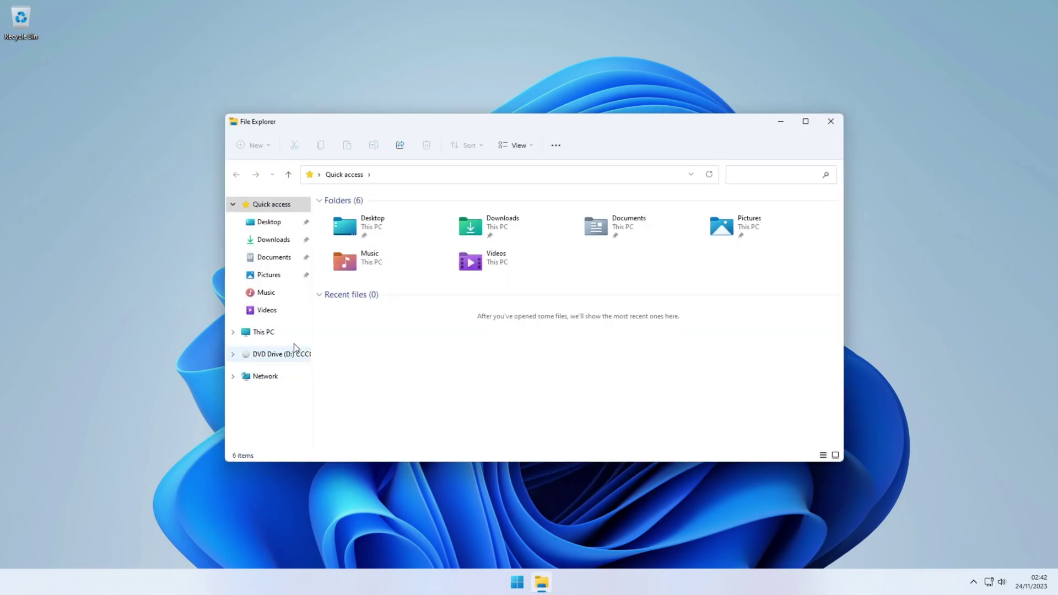
left_click(290, 333)
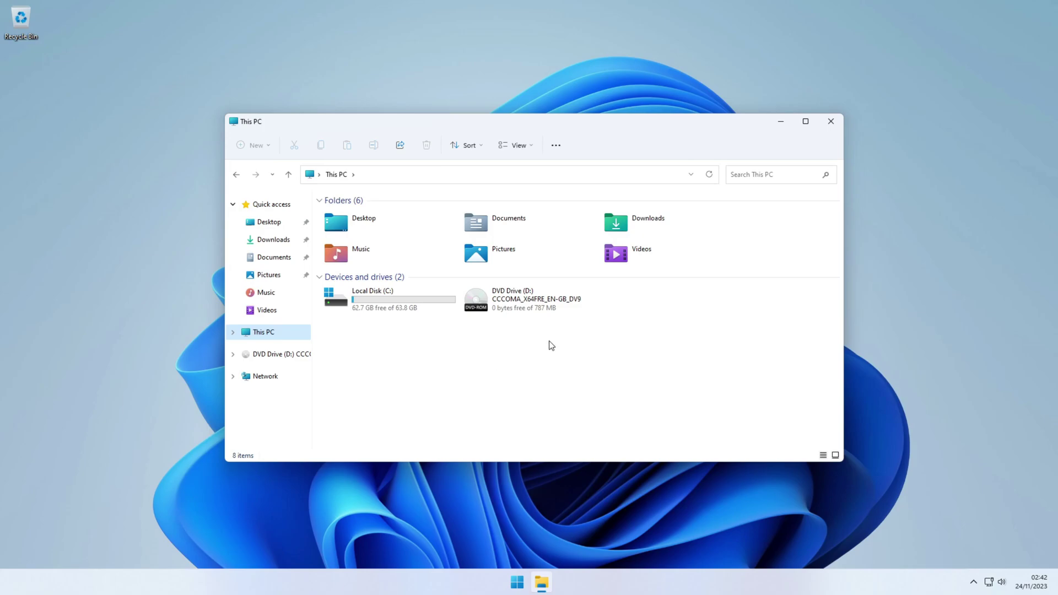
left_click(155, 5)
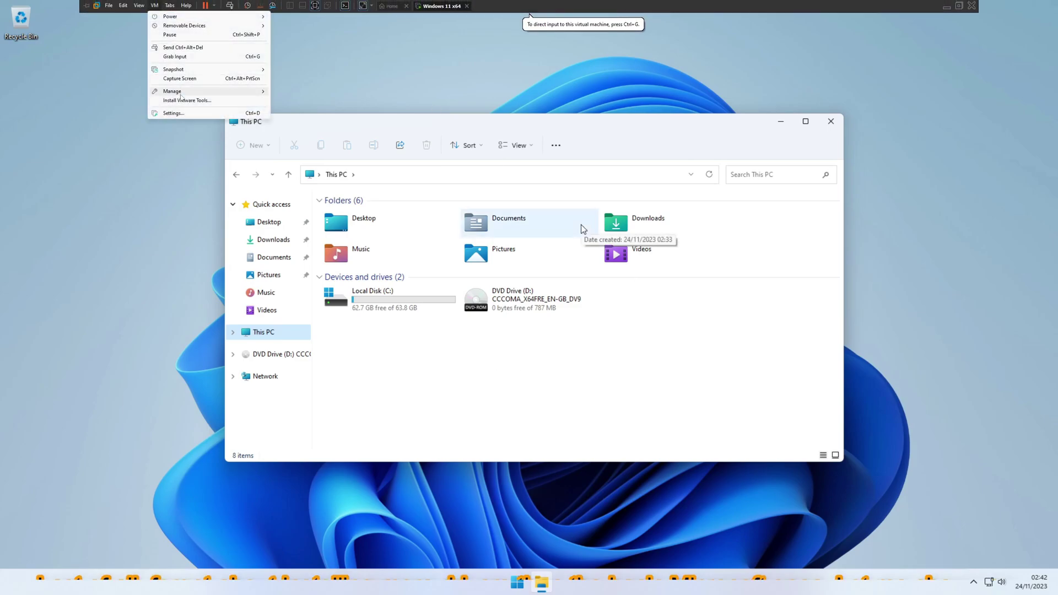
left_click(139, 5)
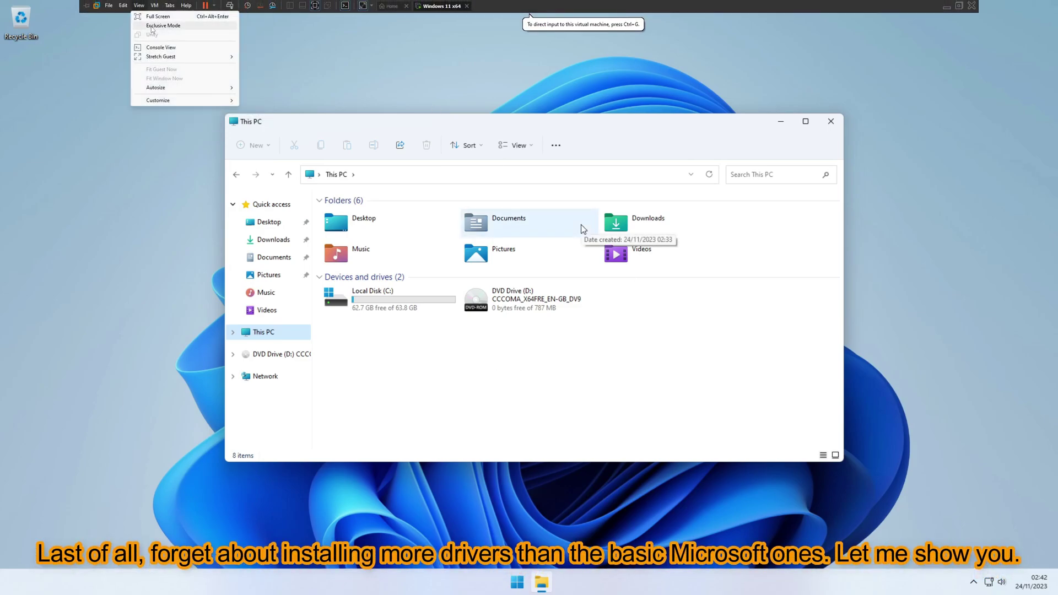
left_click(154, 26)
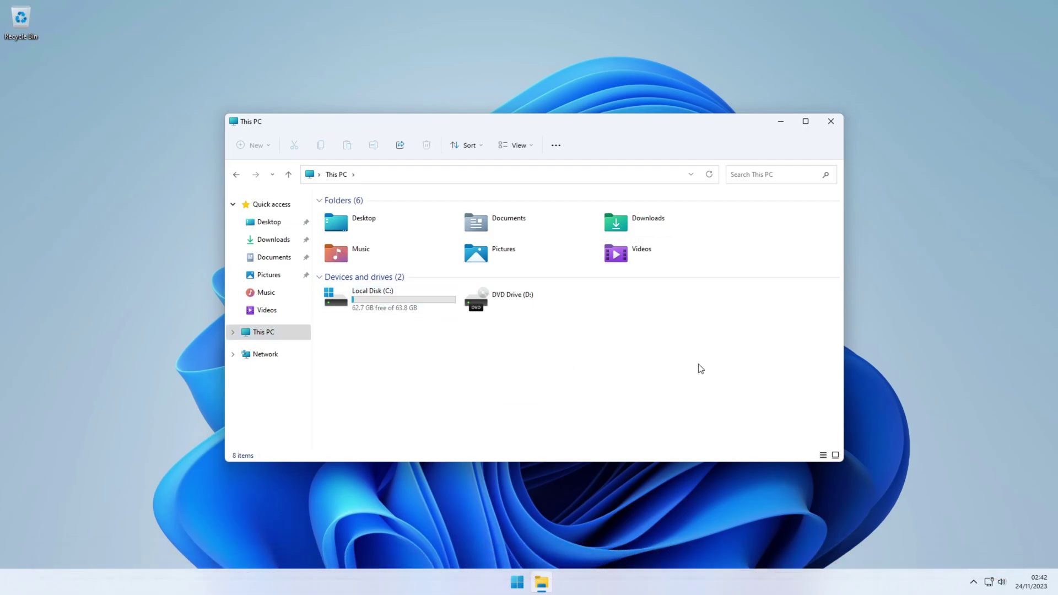
Run the VMware Tools setup from DVD Drive (D:) and start the installation with the Typical setup type
right_click(531, 296)
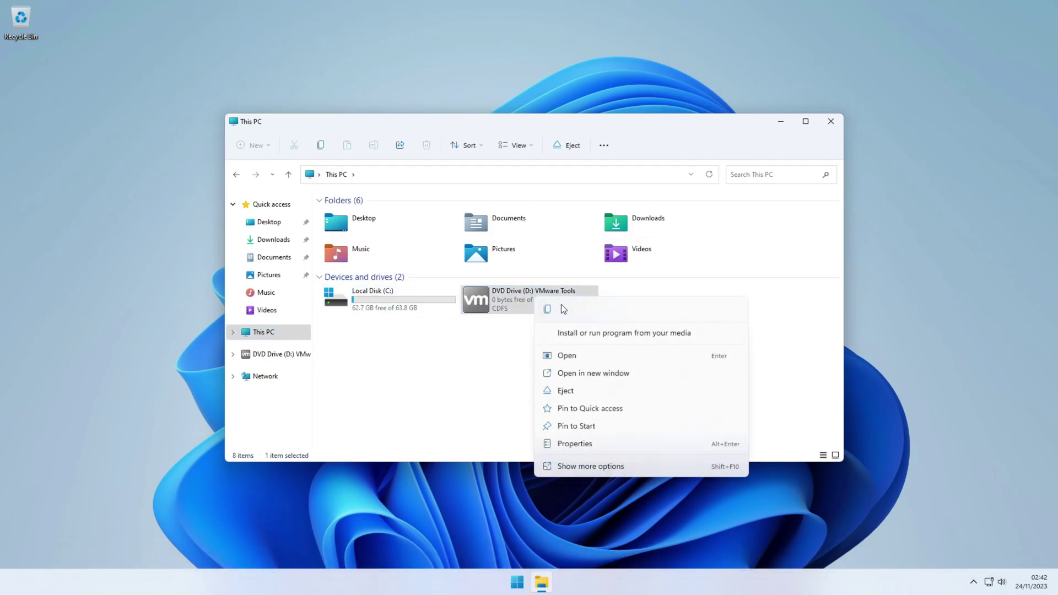
left_click(593, 334)
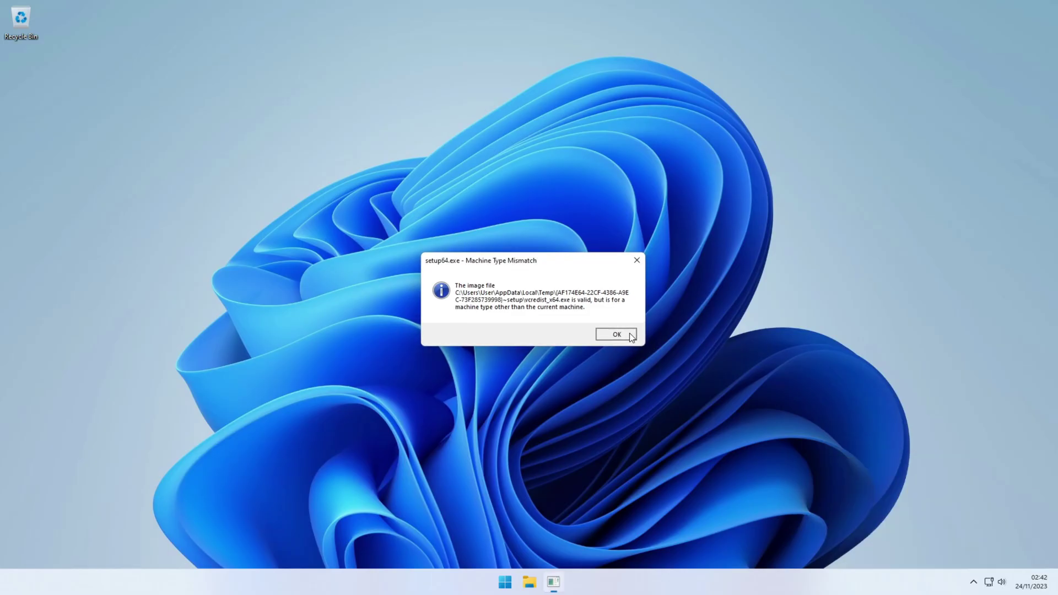
left_click(817, 396)
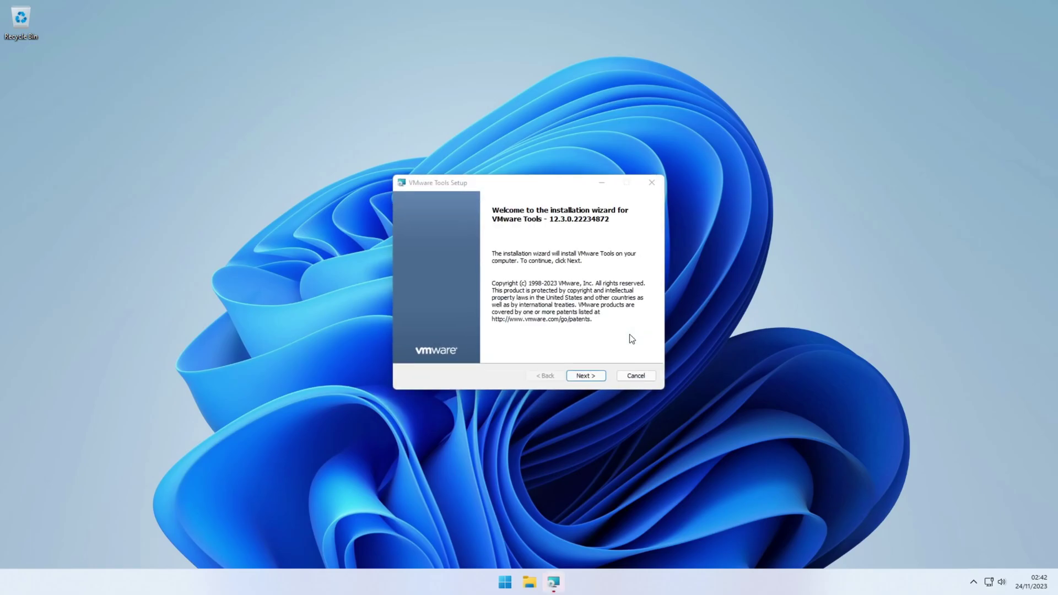
left_click(503, 182)
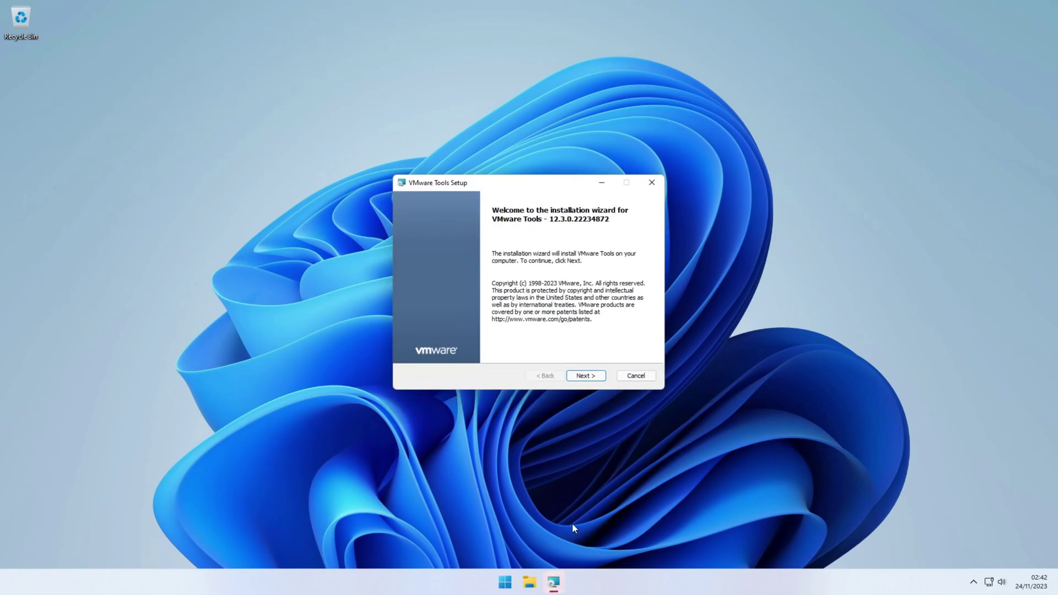
left_click(586, 376)
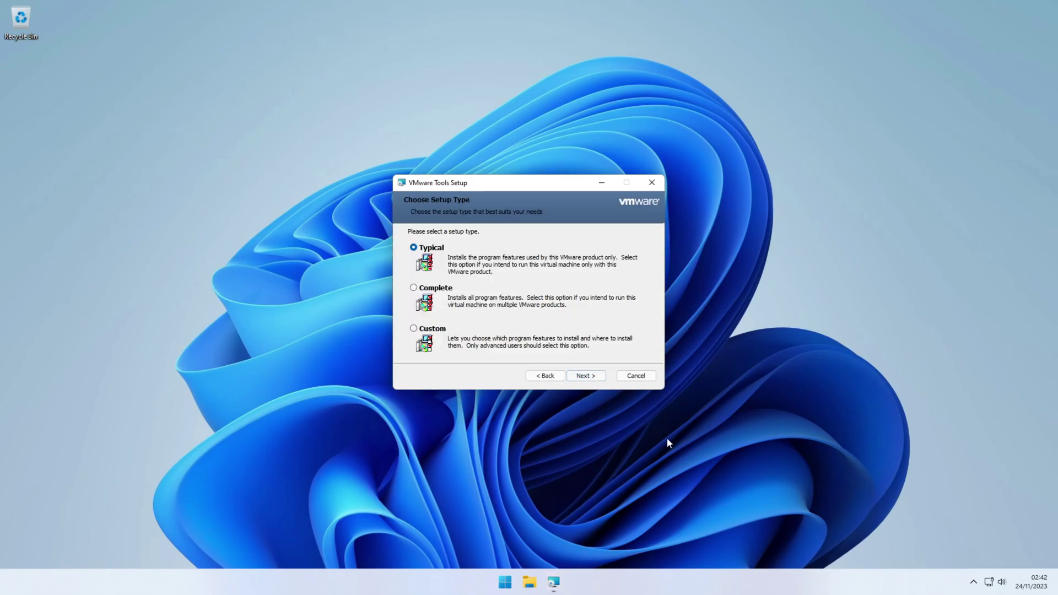
left_click(590, 375)
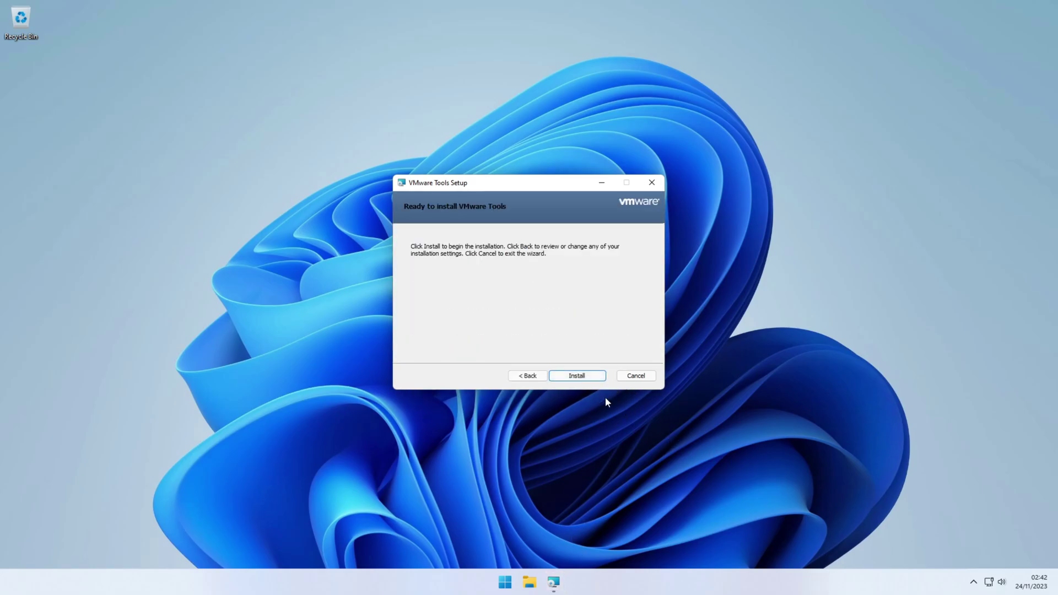
left_click(590, 378)
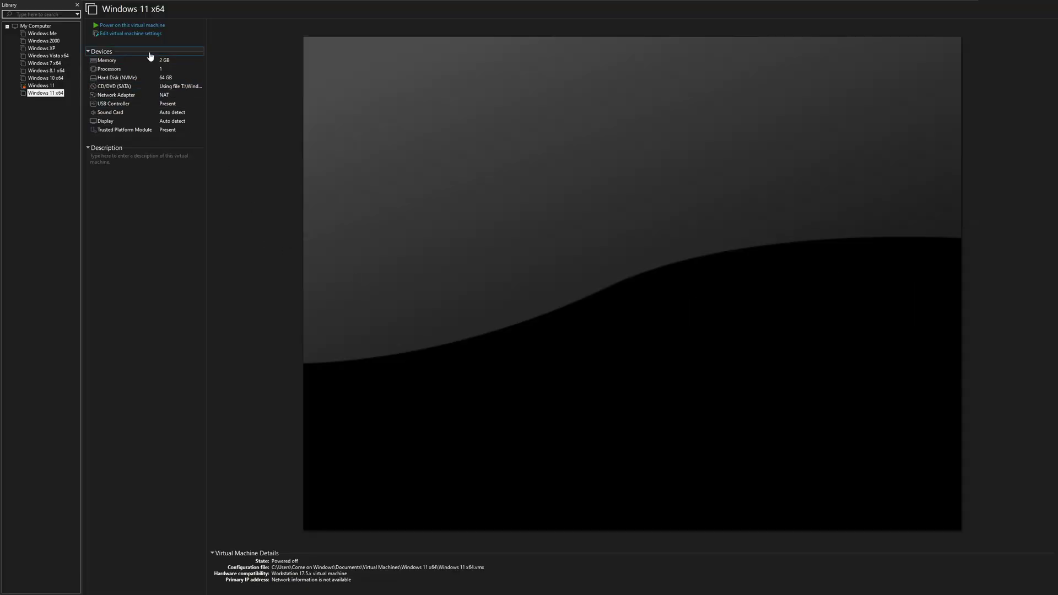
Set the memory of the Windows 11 x64 virtual machine to 256 MB and accept the settings
left_click(150, 60)
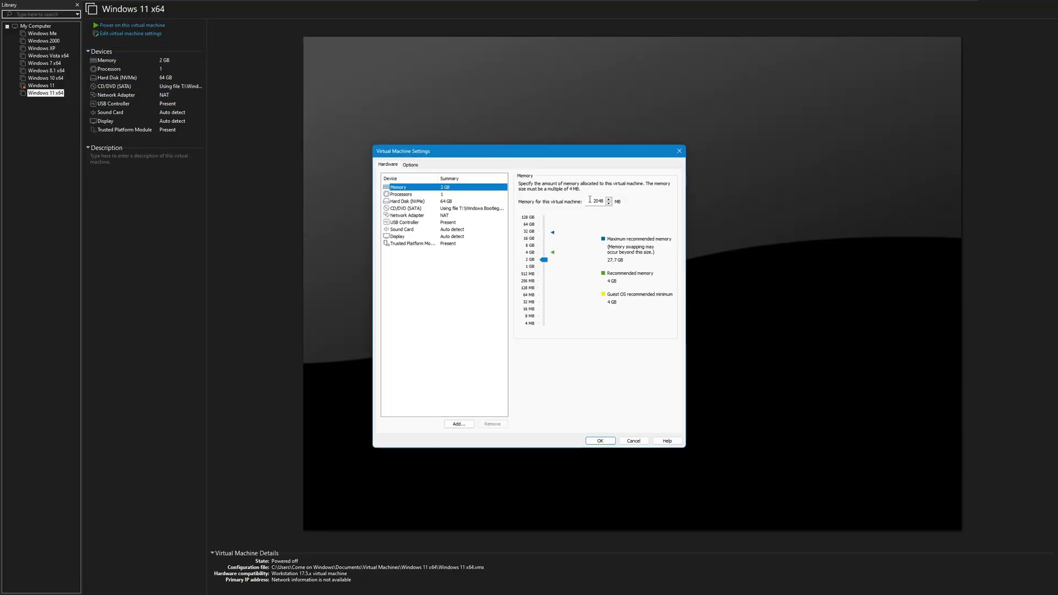
double_click(589, 199)
type("2")
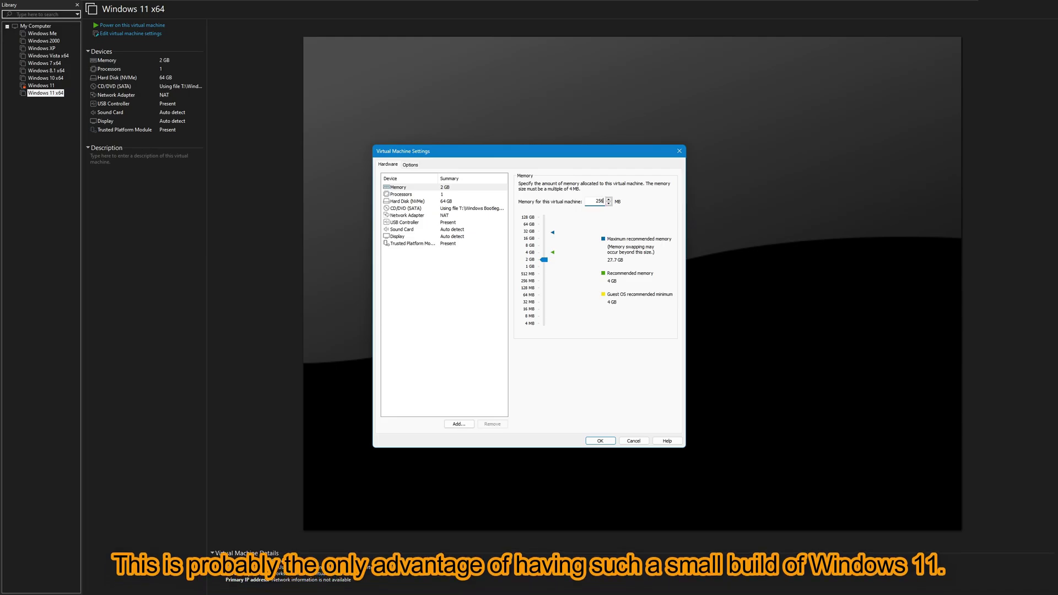
type("56")
key("Return")
Power on the Windows 11 x64 virtual machine and display it in Exclusive Mode
left_click(159, 25)
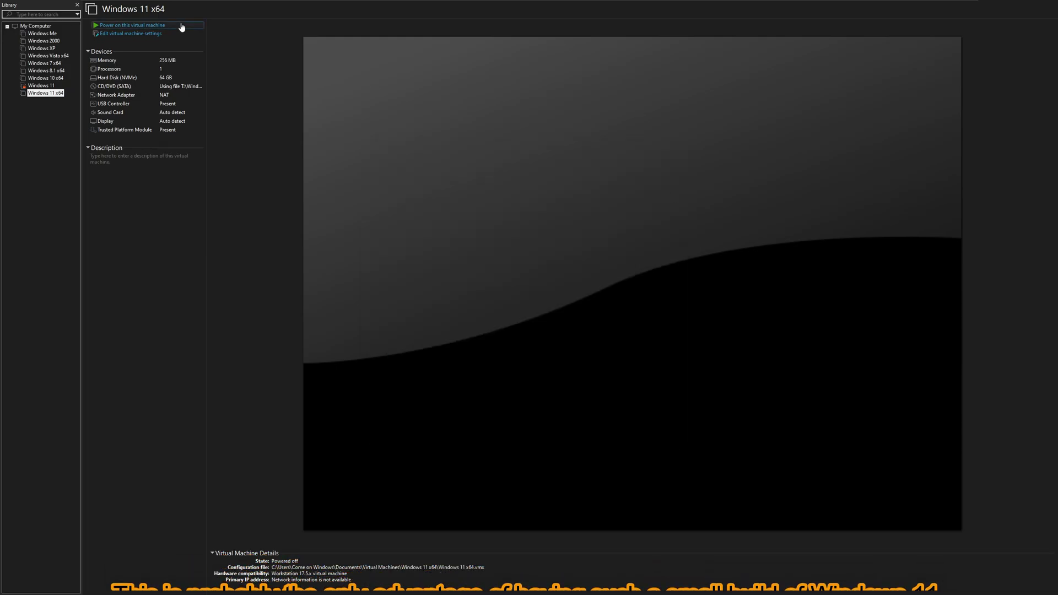
mouse_move(167, 3)
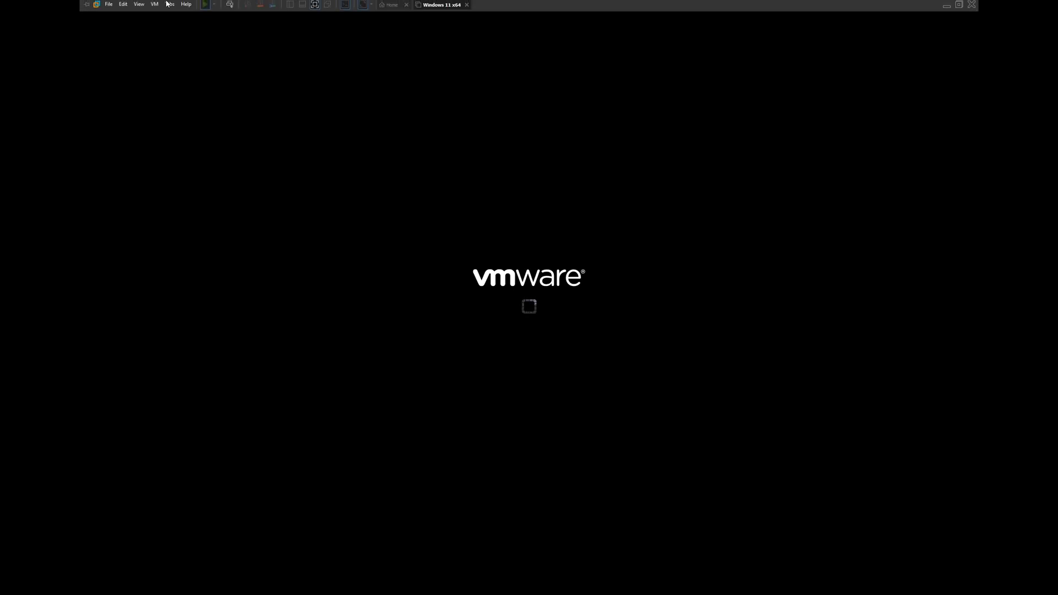
left_click(139, 4)
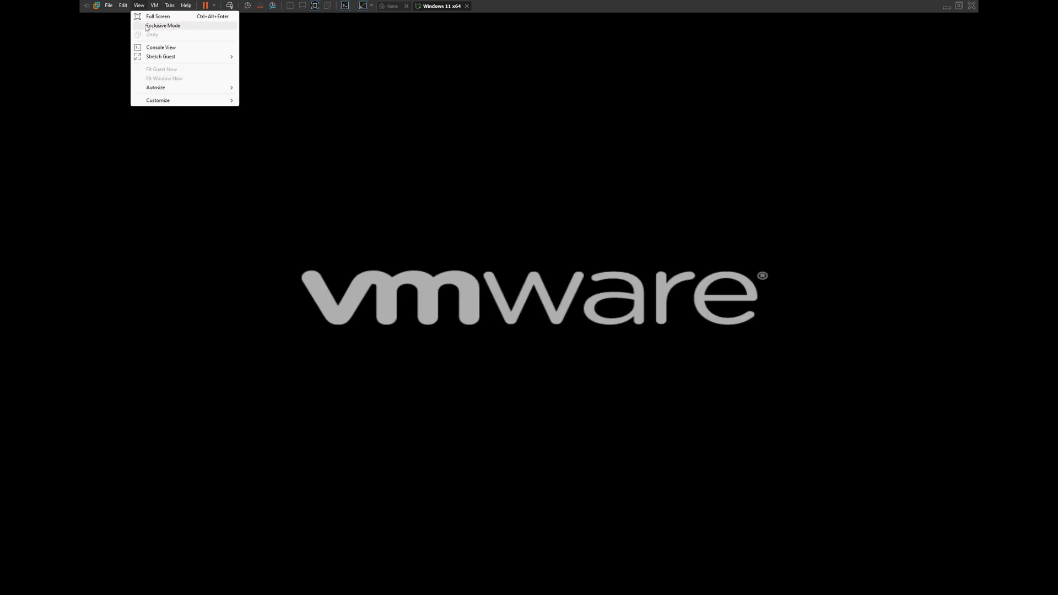
left_click(163, 24)
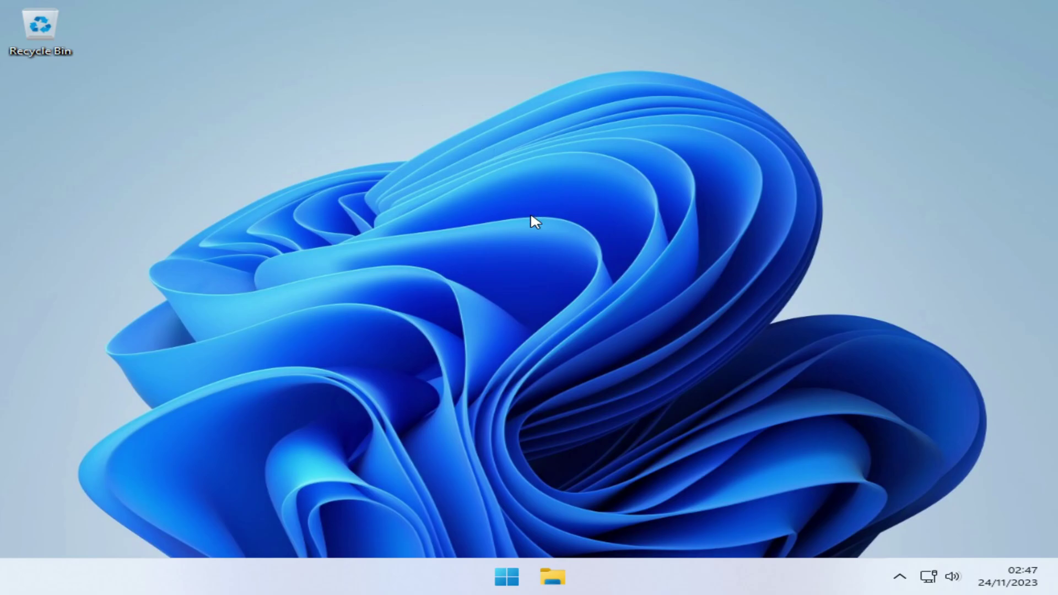
Open Task Manager in the restarted Windows 11 guest
key("ctrl+shift+Escape")
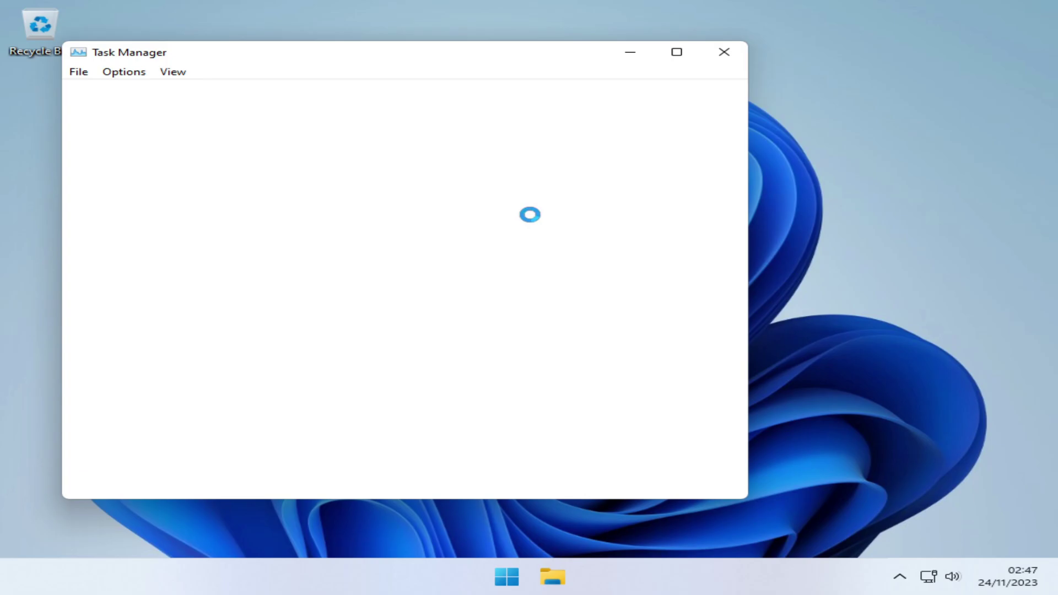